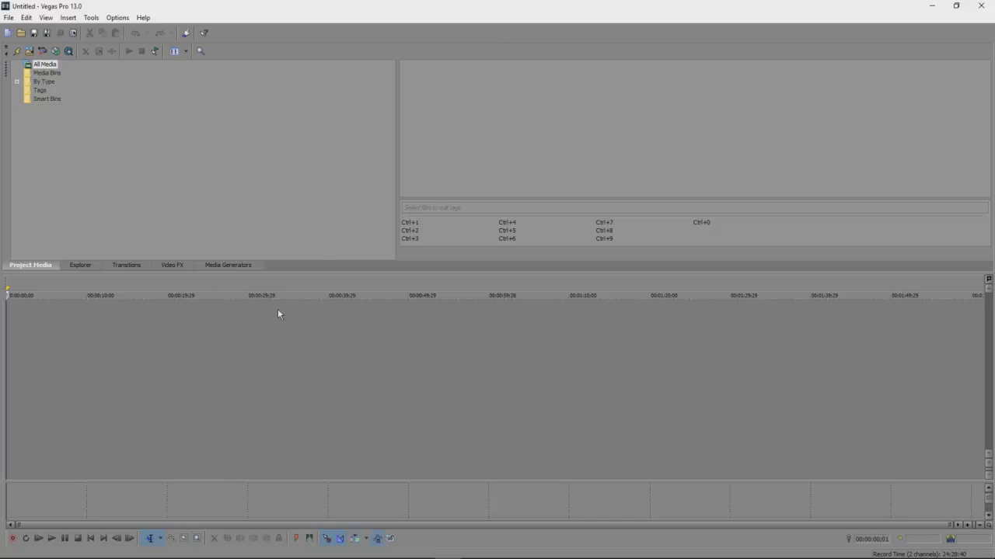
Open the video file Extra gameplay .mp4 from the YT videos (1) folder into the project.
left_click(9, 17)
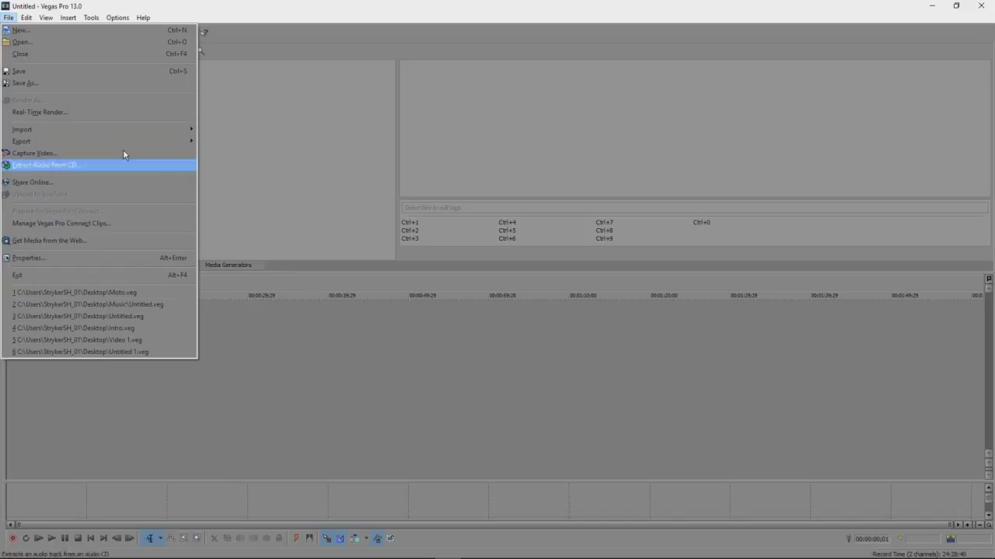
left_click(79, 42)
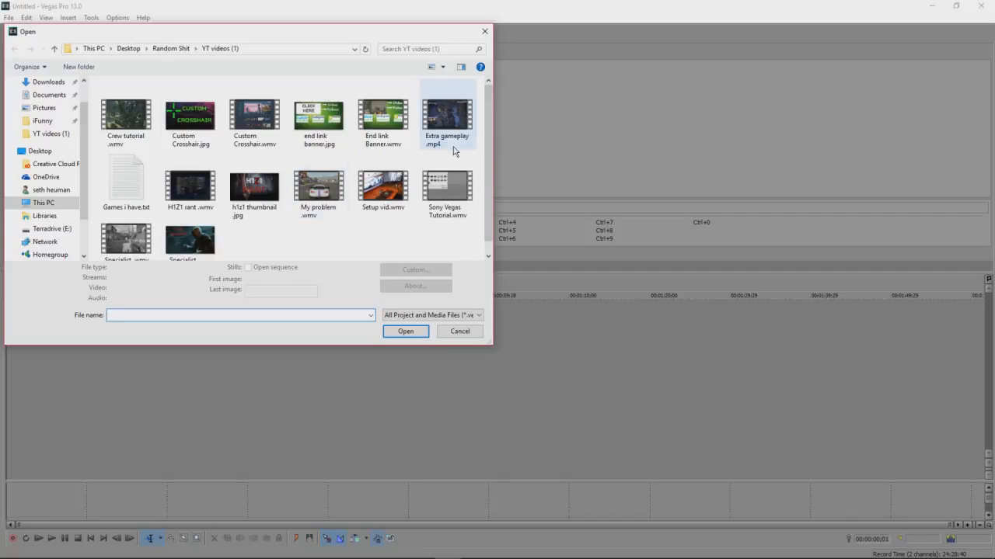
left_click_drag(455, 152, 436, 160)
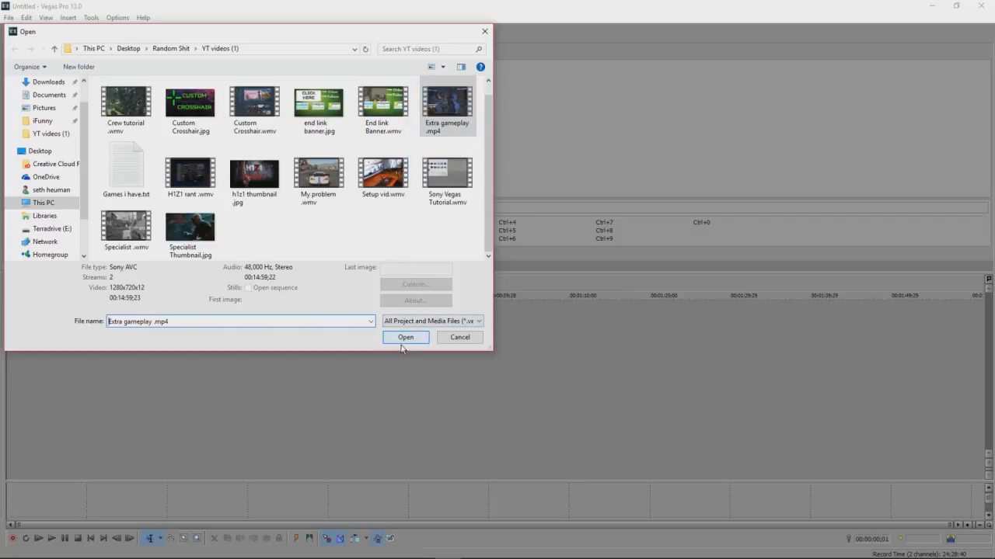
left_click(445, 130)
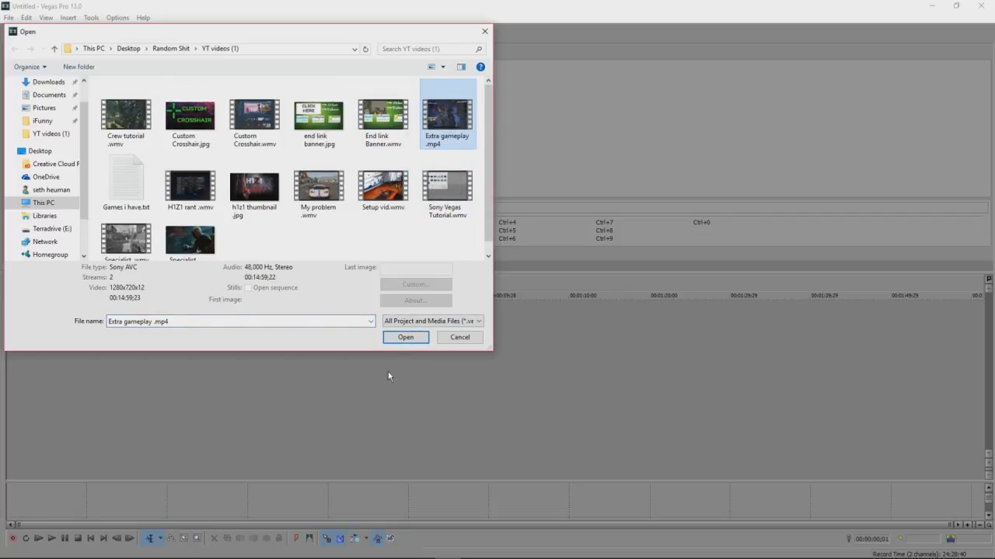
left_click(404, 337)
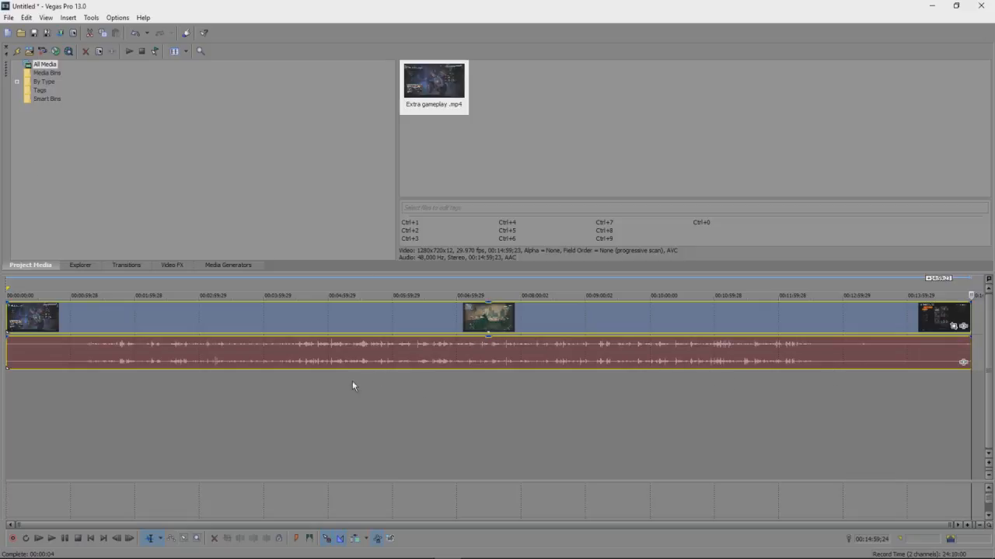
left_click(9, 17)
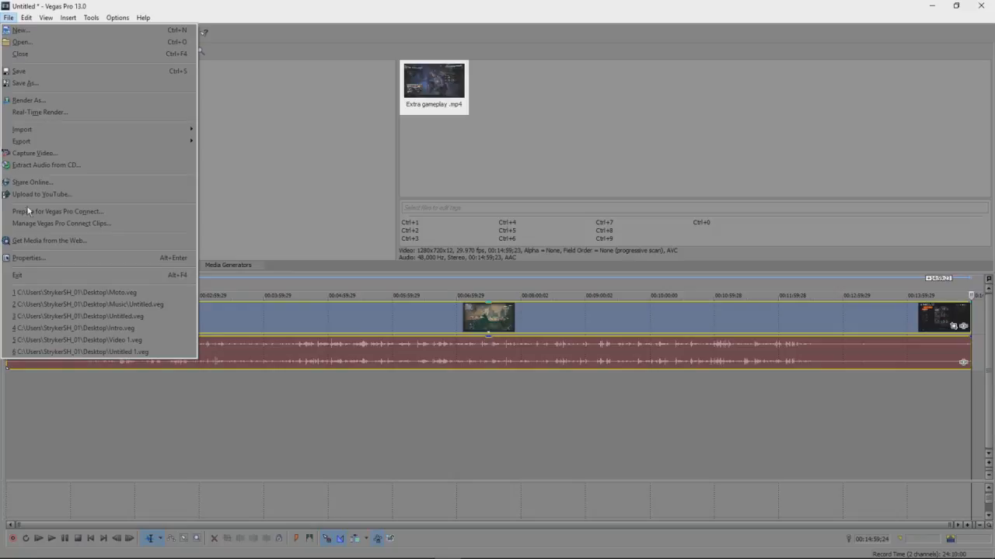
left_click(33, 100)
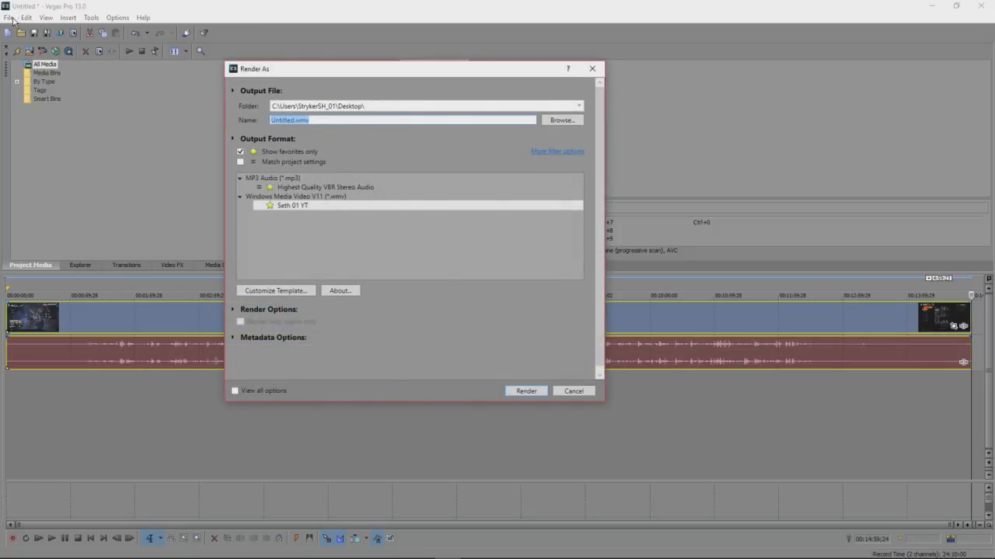
left_click(592, 68)
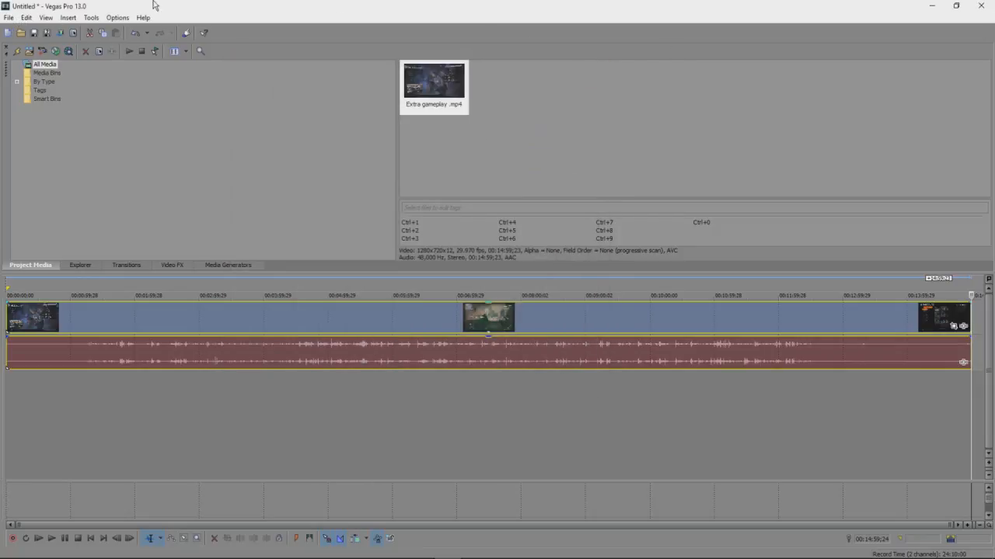
Start Render As for the project and turn off the favorites-only filter to list all output formats.
left_click(8, 17)
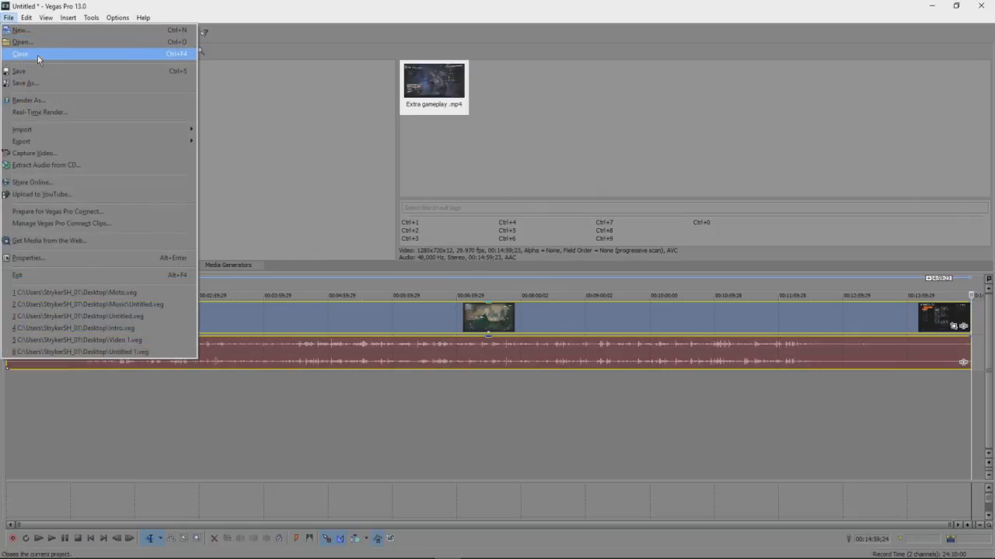
left_click(44, 101)
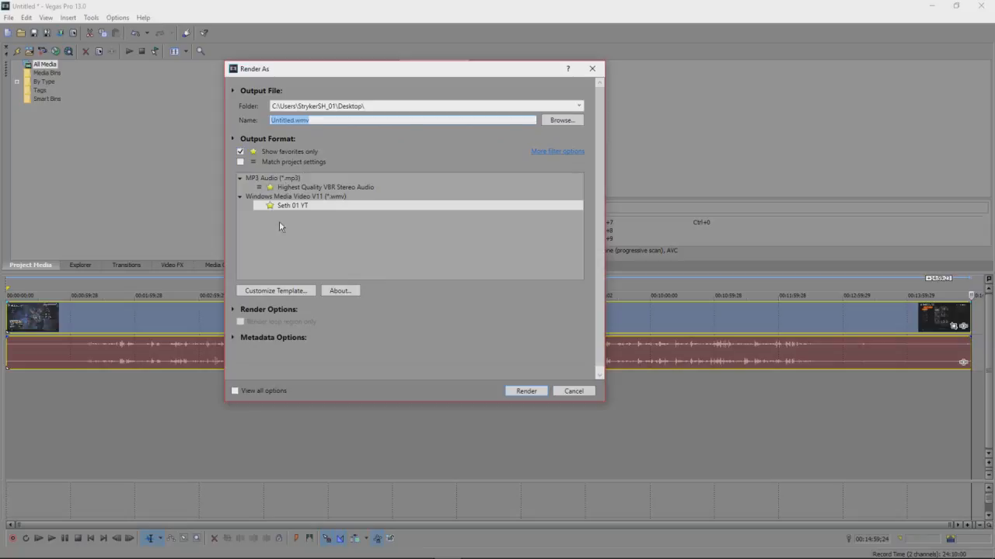
left_click(241, 152)
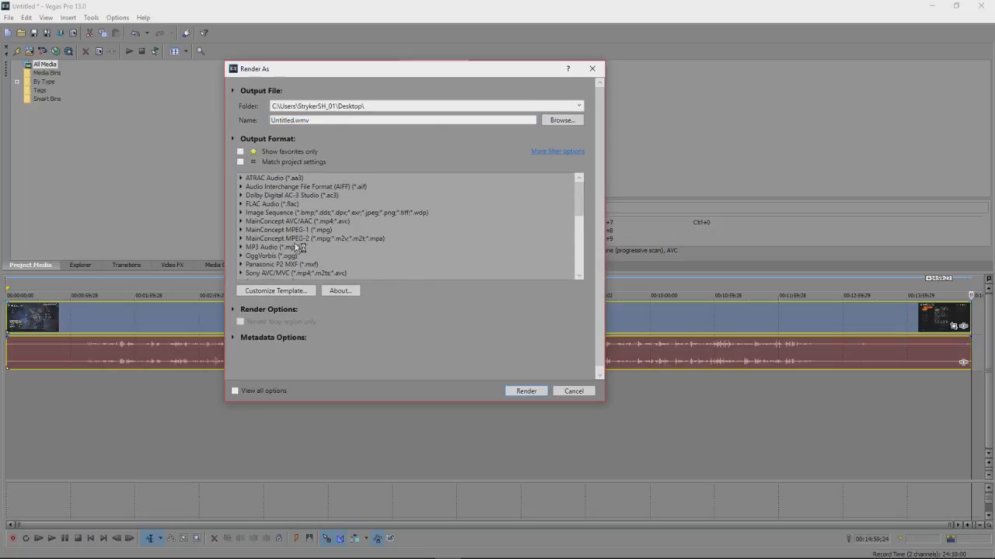
left_click_drag(581, 200, 563, 270)
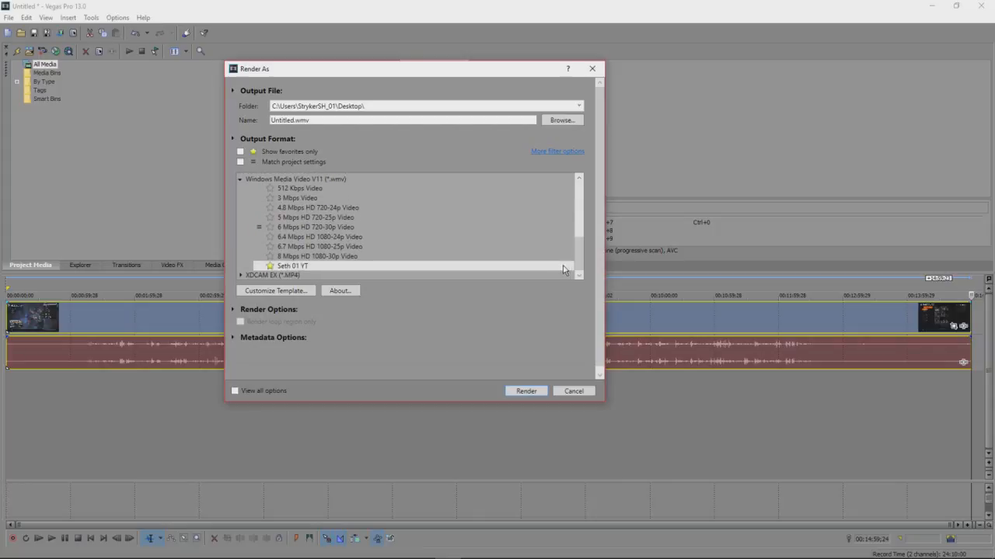
Try to bring up editing options for the starred custom template under Windows Media Video V11.
left_click(292, 267)
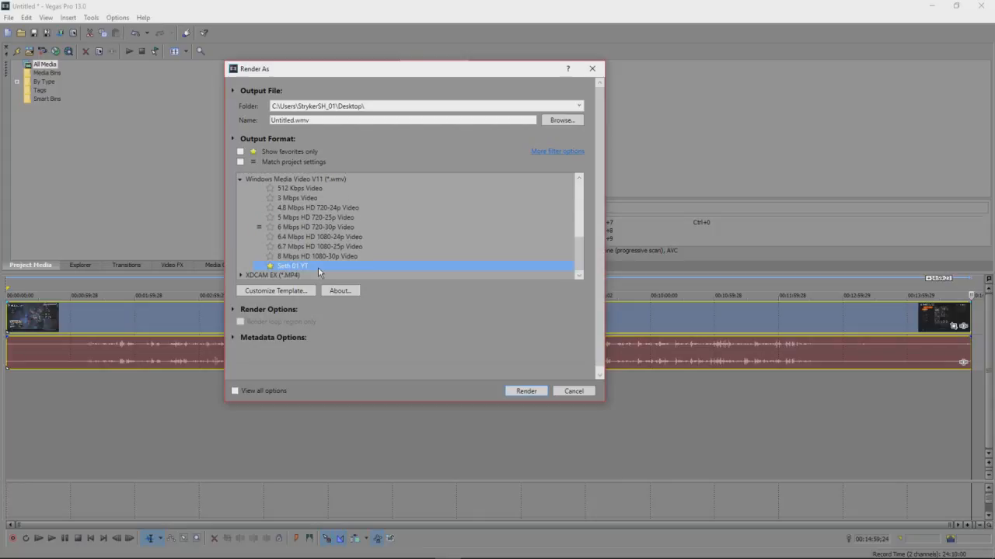
right_click(318, 269)
left_click(431, 292)
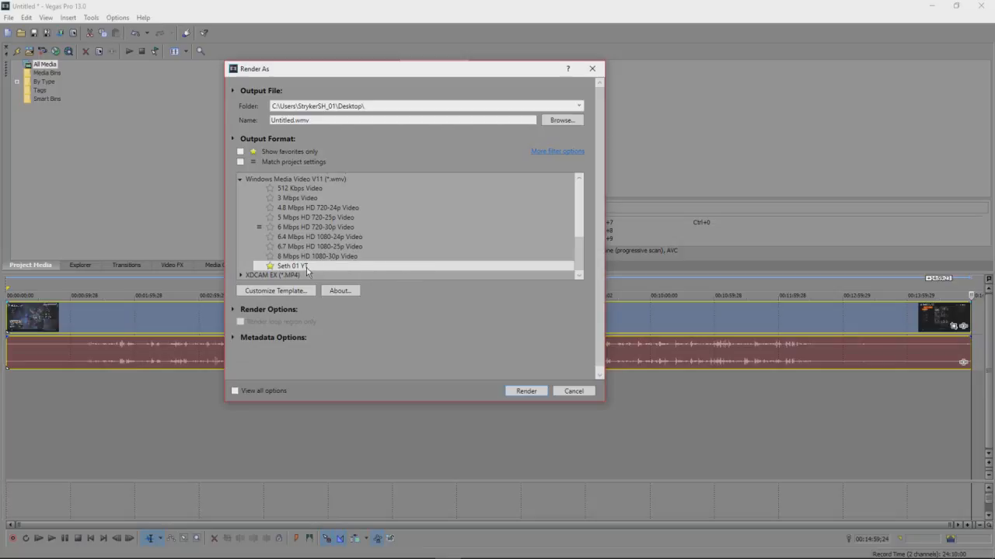
right_click(306, 267)
left_click(453, 313)
right_click(269, 267)
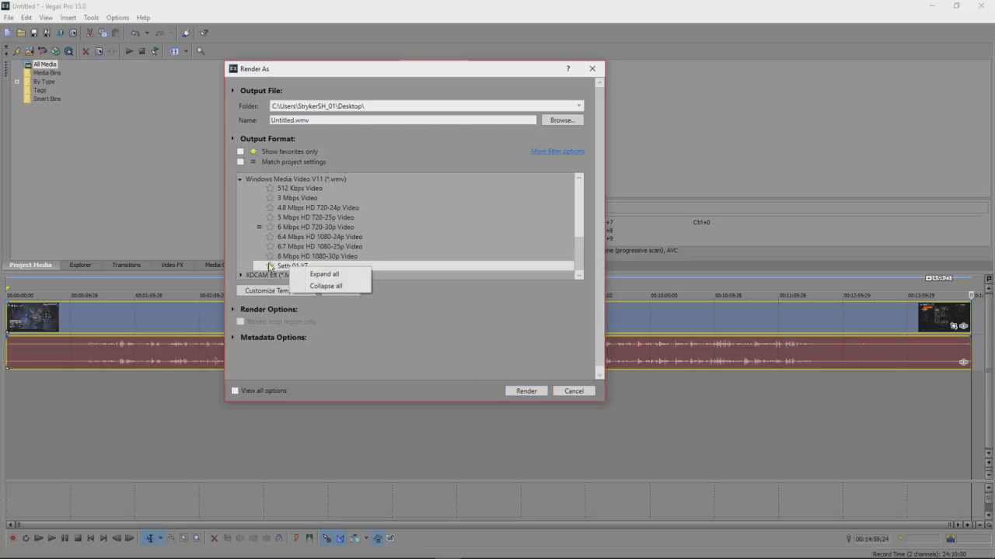
left_click(270, 267)
left_click(273, 269)
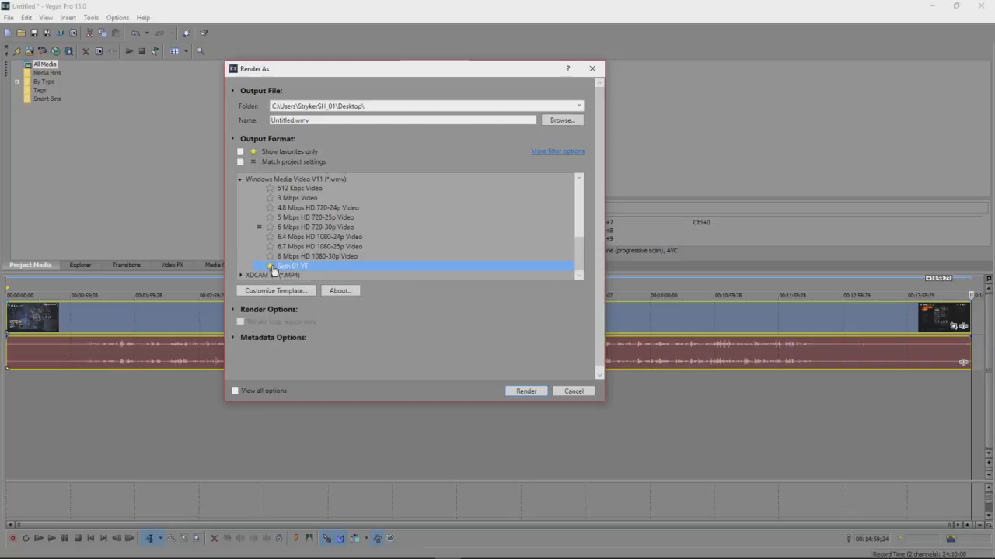
Look through the available output formats and the templates under Windows Media Video V11.
scroll(340, 251, "up", 2)
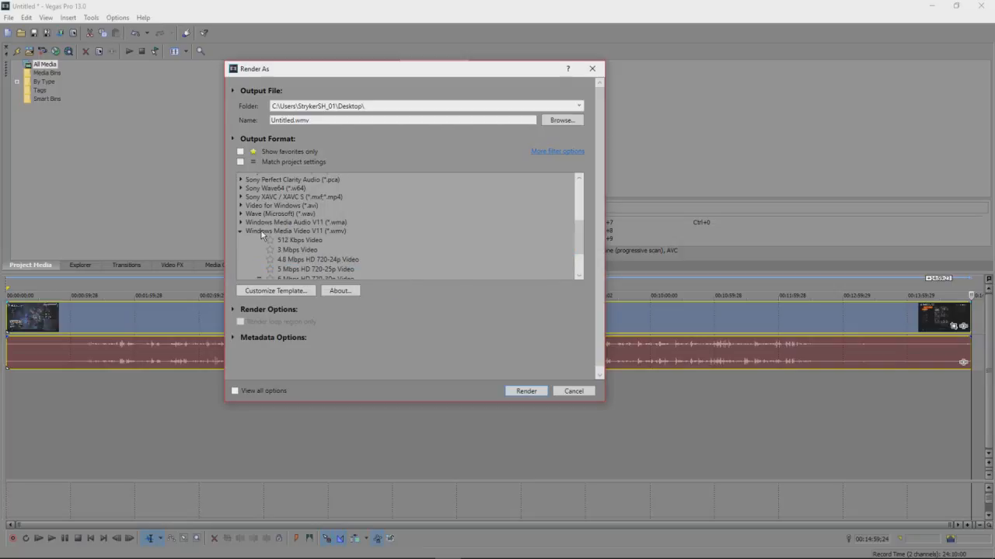
scroll(268, 233, "up", 5)
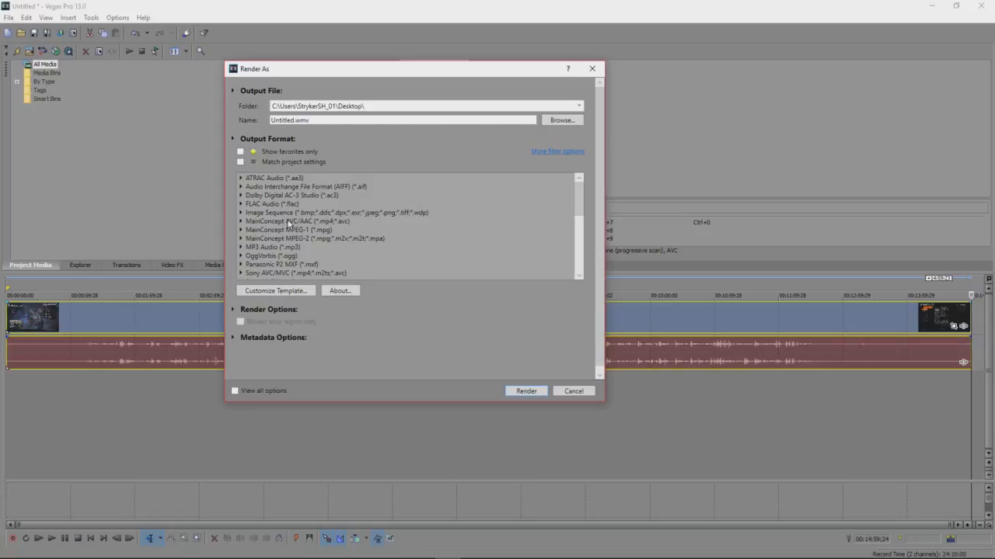
scroll(322, 254, "down", 1)
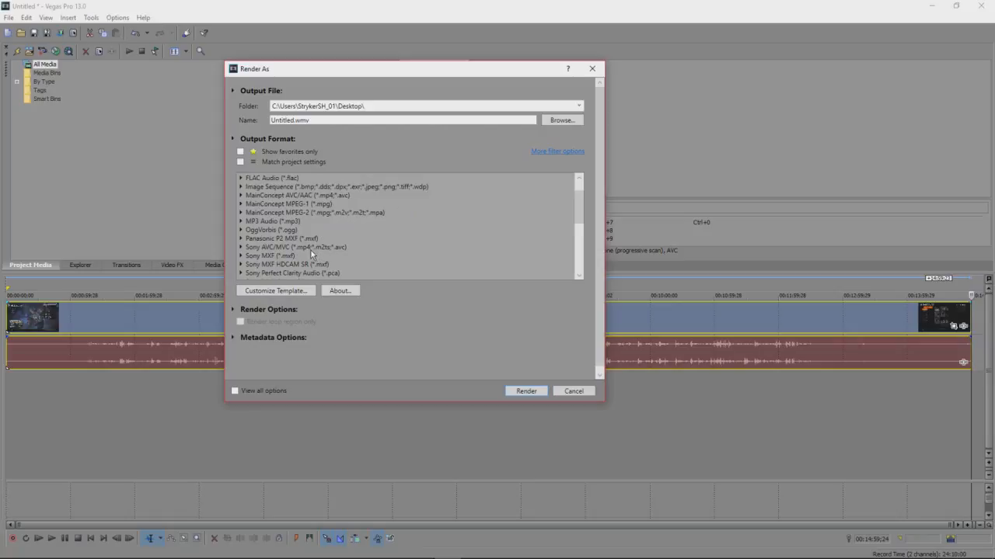
scroll(307, 247, "down", 2)
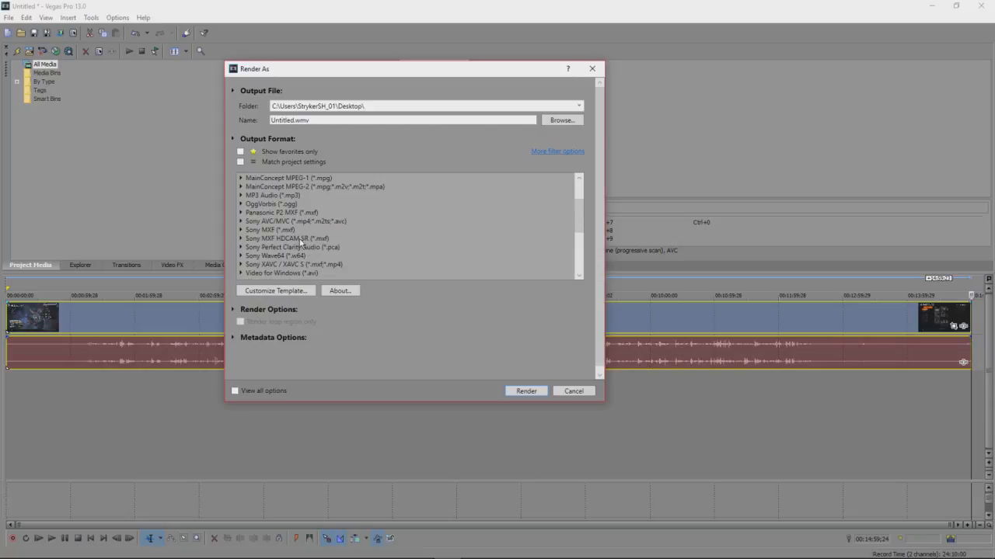
scroll(306, 242, "down", 1)
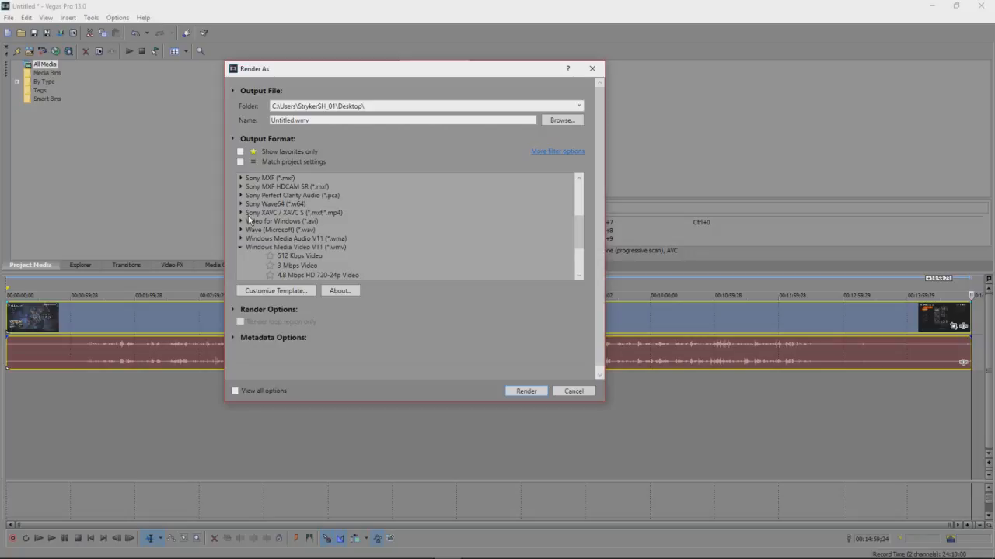
scroll(272, 235, "down", 1)
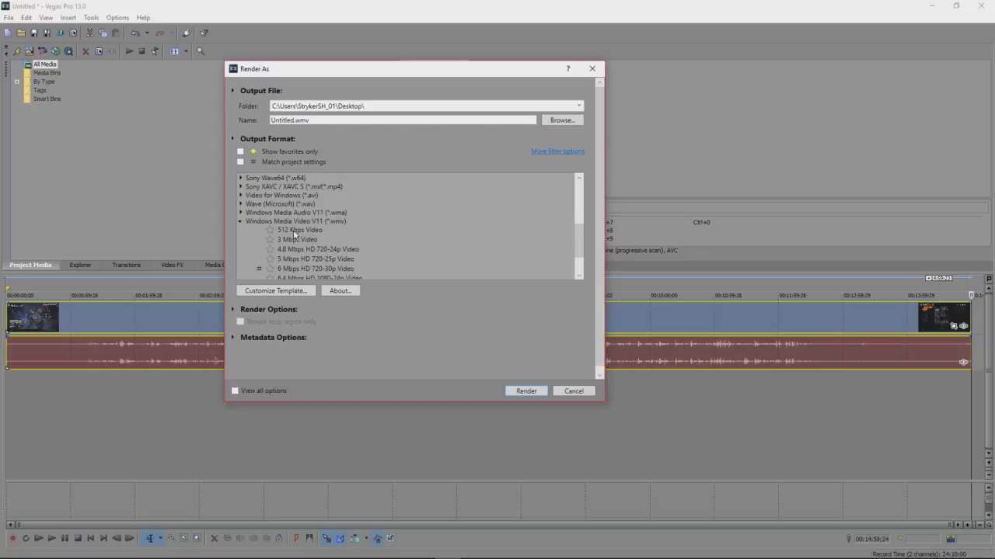
scroll(287, 236, "down", 1)
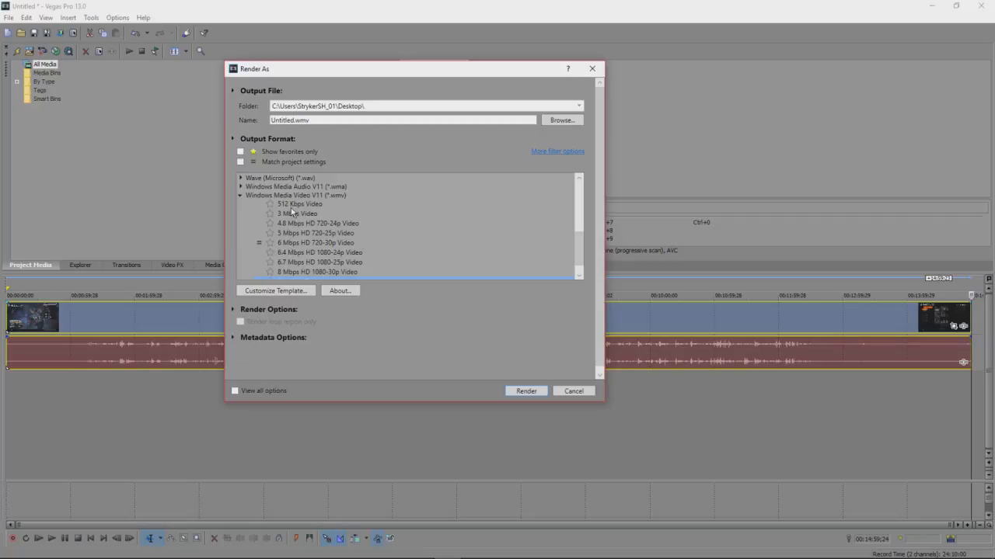
scroll(290, 210, "down", 1)
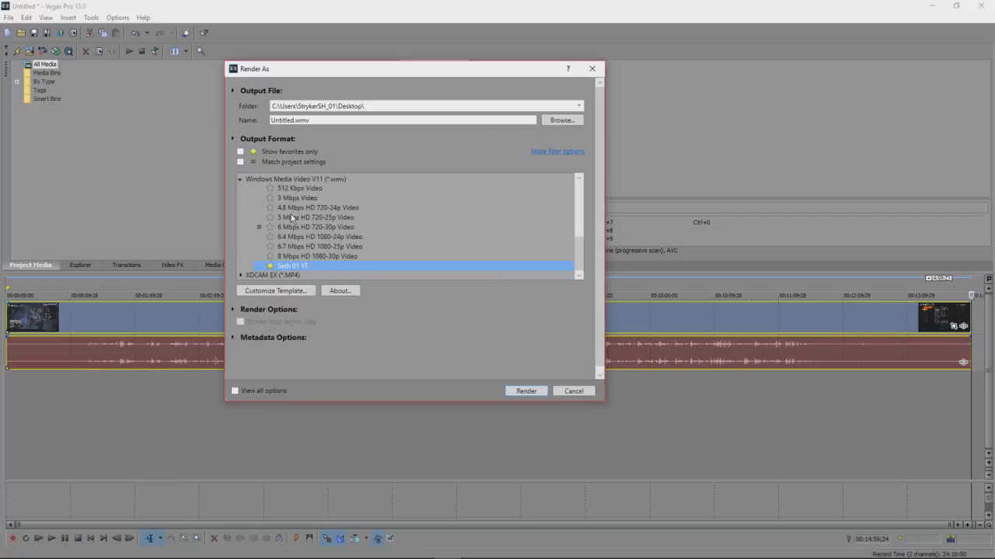
Expand all output format groups to browse their templates, and collapse them all again.
right_click(283, 269)
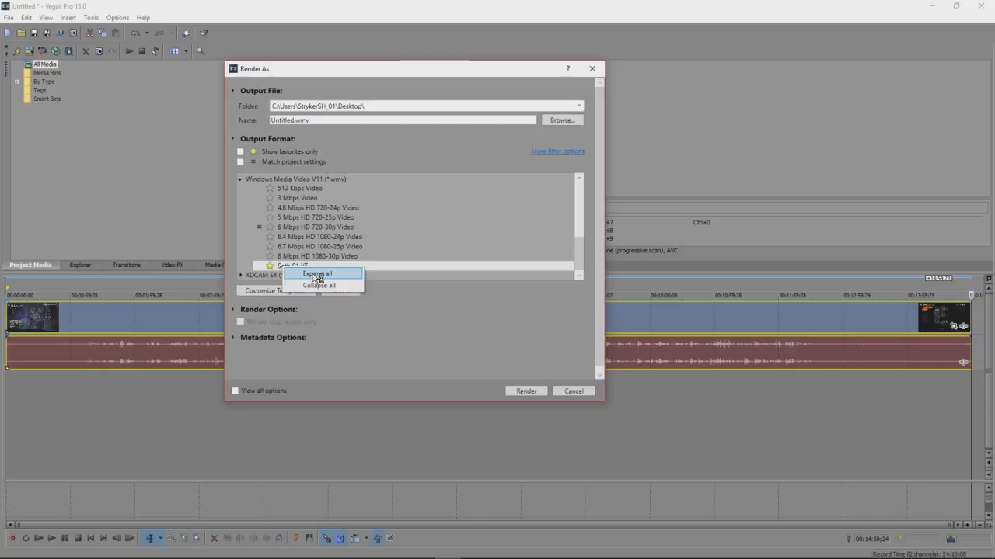
left_click(332, 269)
scroll(344, 236, "down", 10)
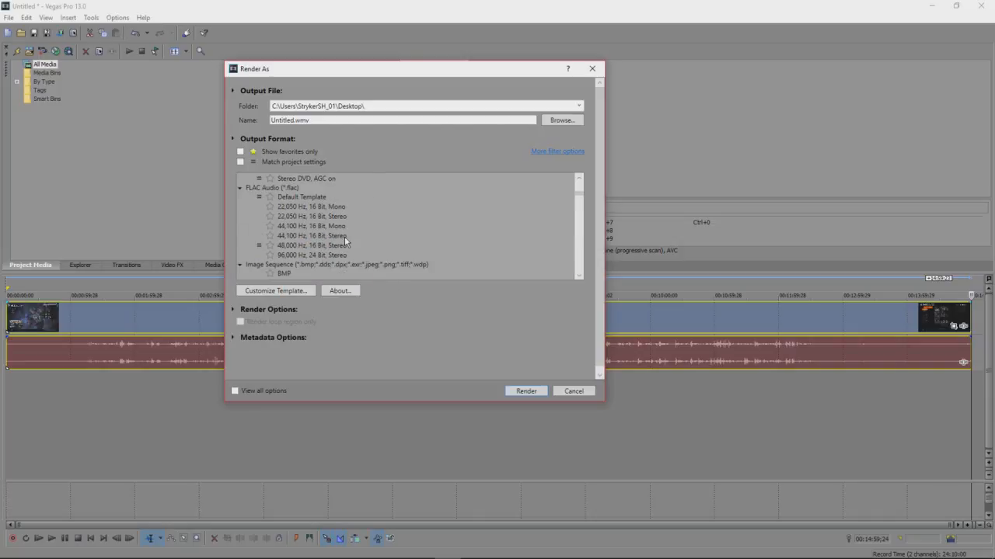
scroll(344, 237, "up", 1)
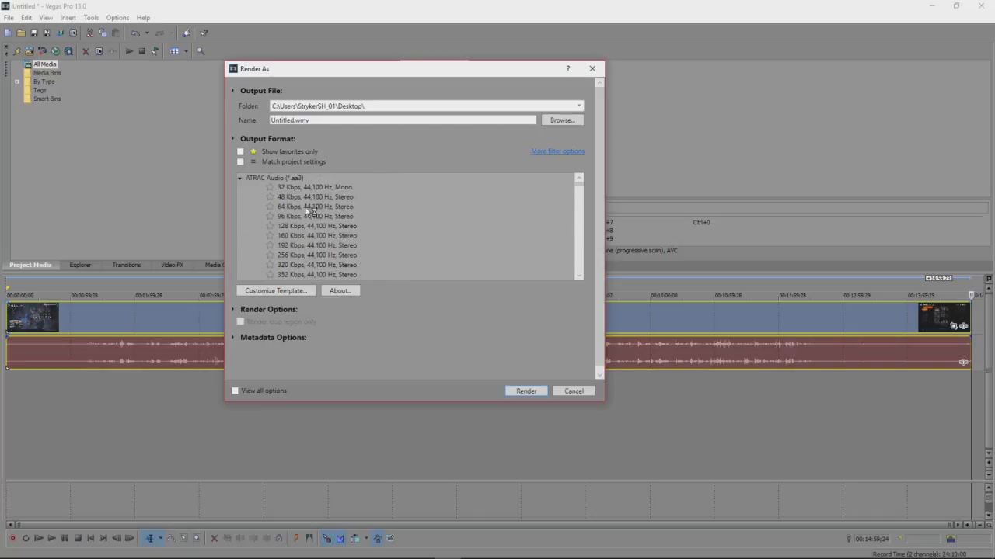
right_click(305, 206)
left_click(349, 222)
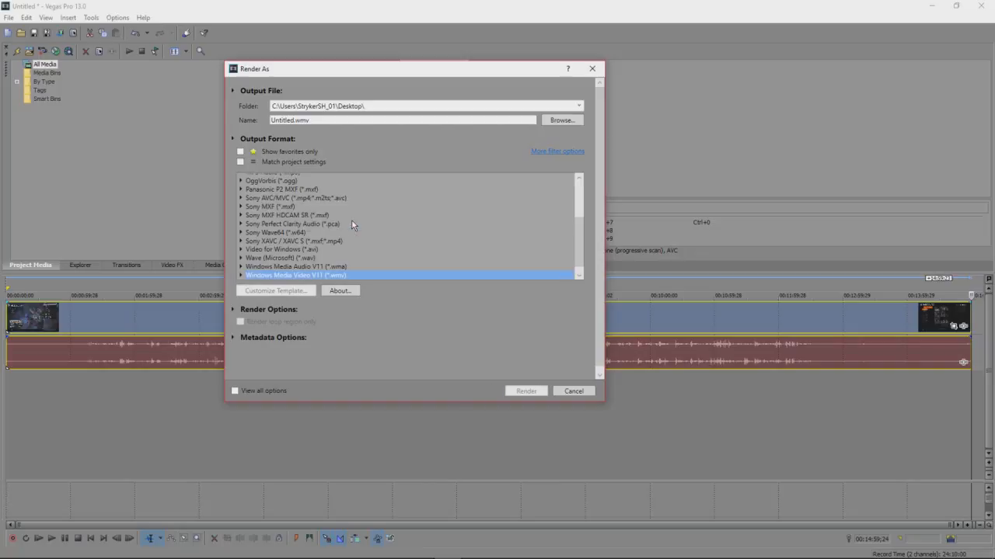
Expand the Windows Media Video V11 (*.wmv) format and select its starred custom template.
scroll(315, 255, "up", 4)
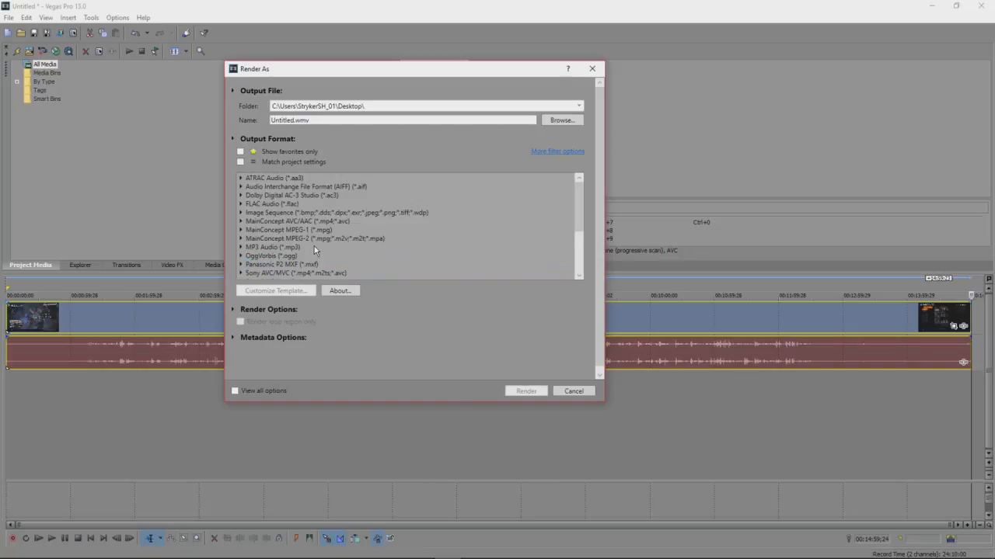
scroll(313, 251, "down", 4)
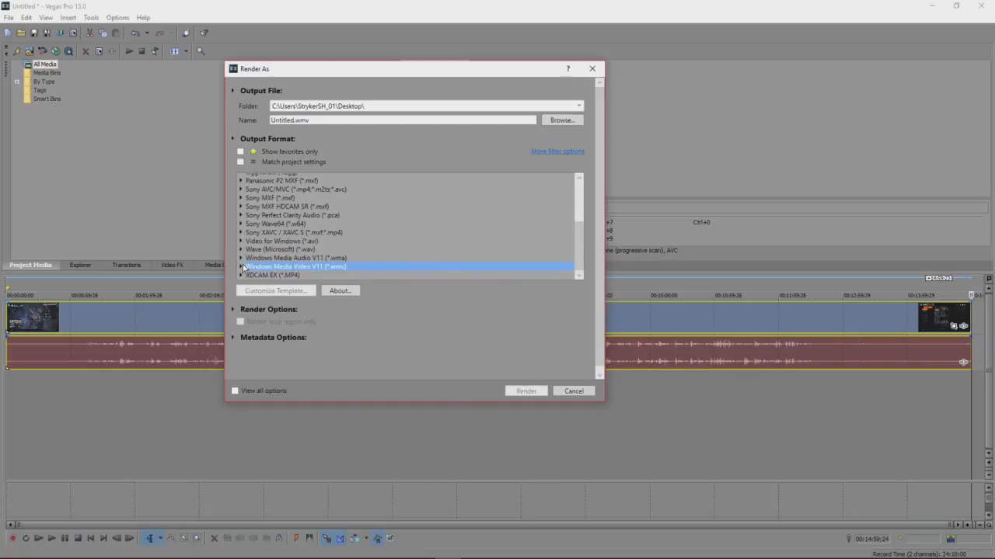
left_click(242, 268)
left_click(304, 266)
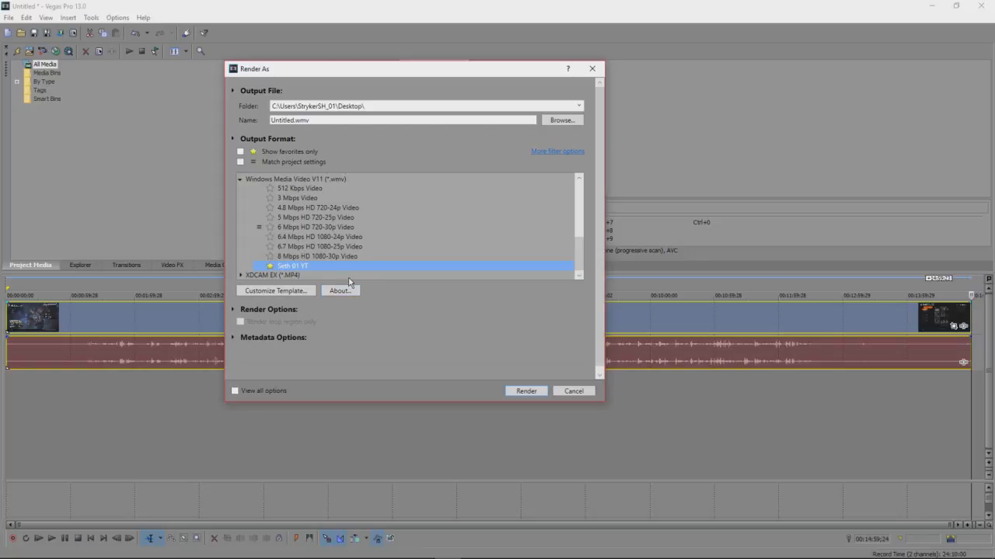
Open the custom settings of the selected Windows Media Video template and move the dialog clear of the template list.
left_click(348, 291)
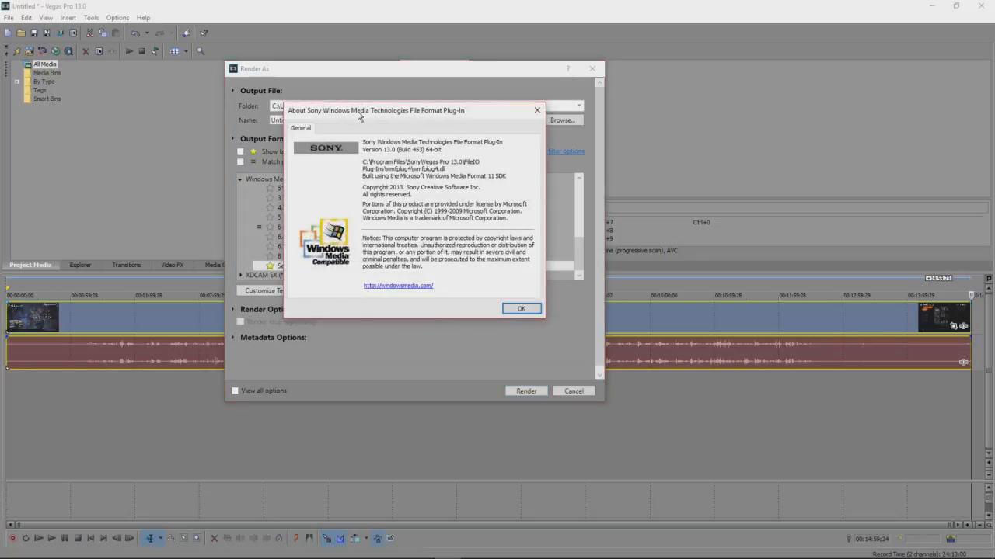
left_click(522, 309)
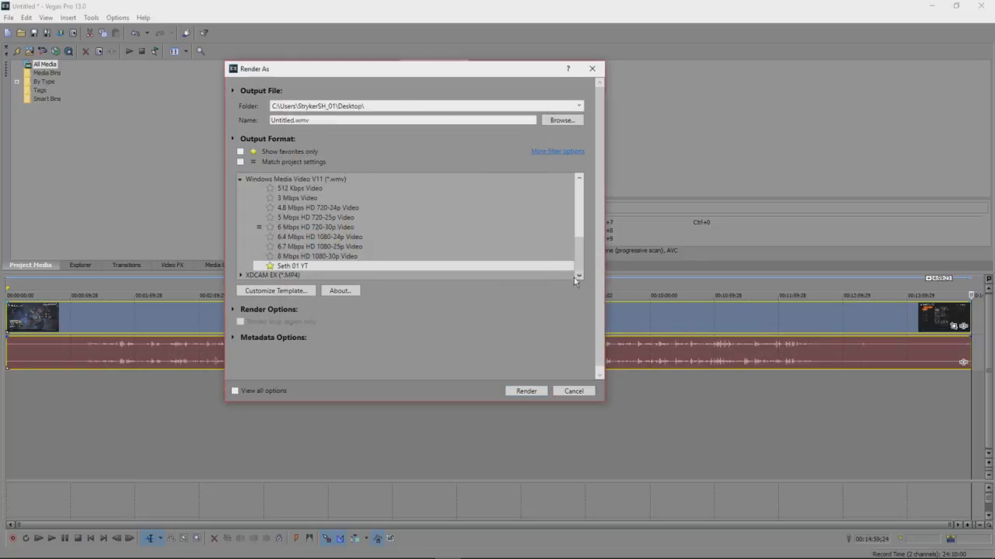
left_click(292, 296)
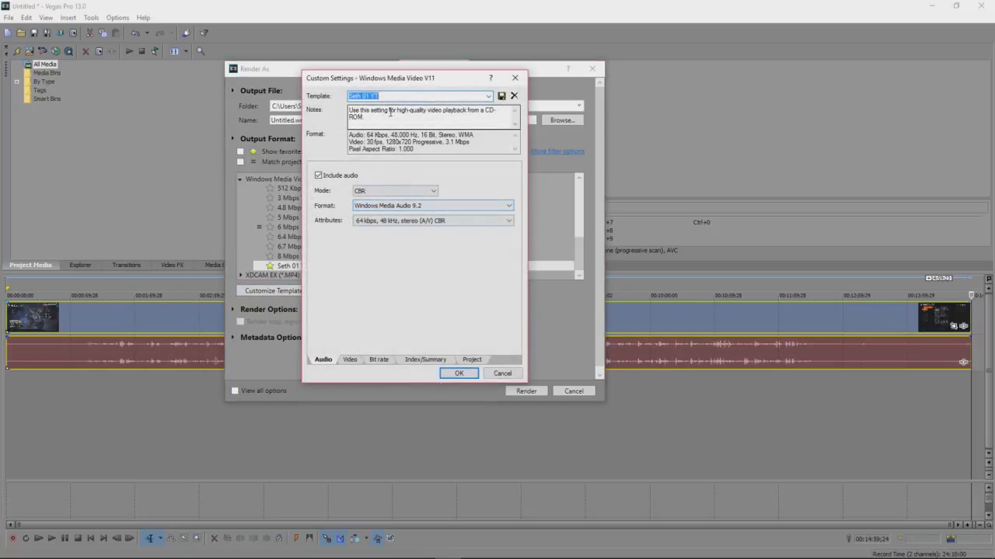
left_click_drag(383, 80, 505, 89)
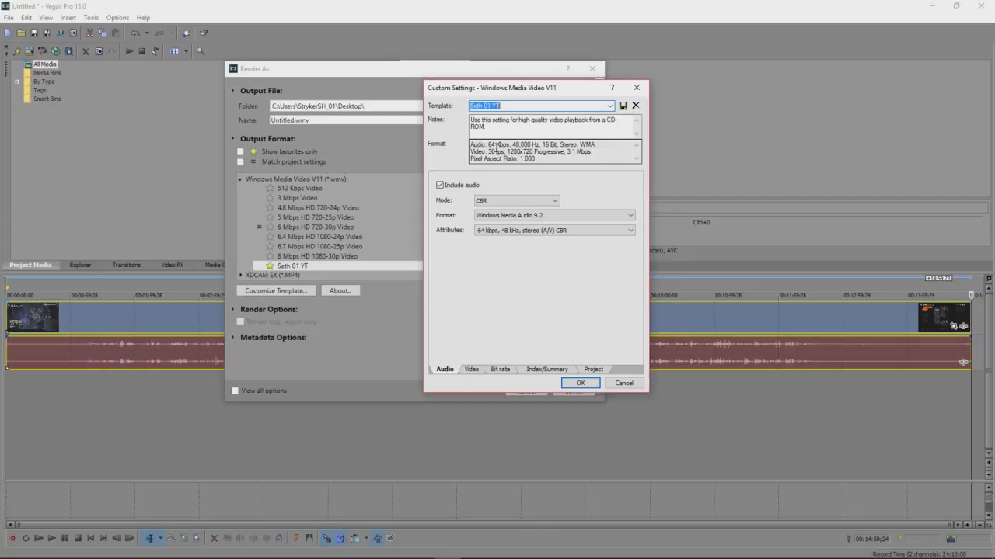
Review the template's audio mode choices and its video image size and pixel aspect ratio settings.
left_click(518, 201)
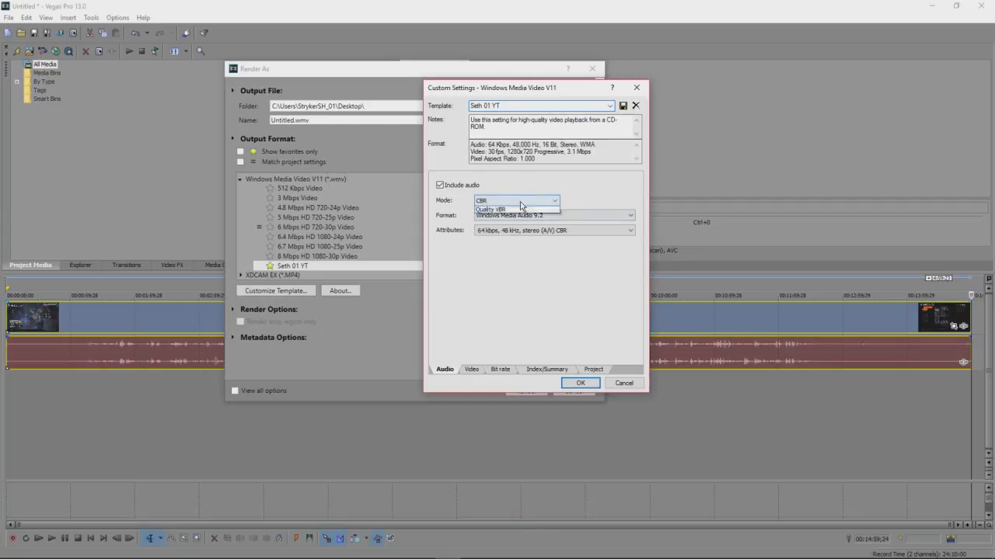
left_click(515, 207)
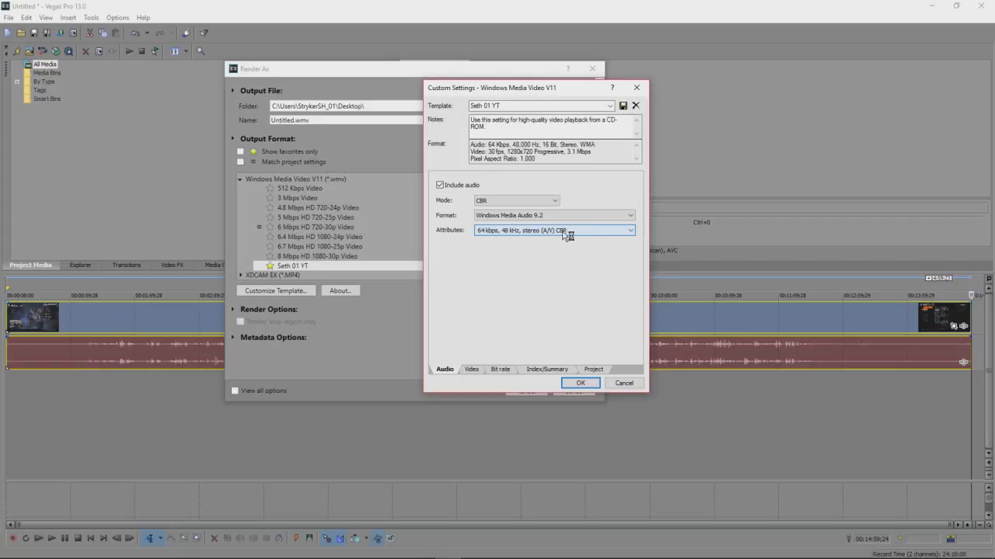
left_click(475, 371)
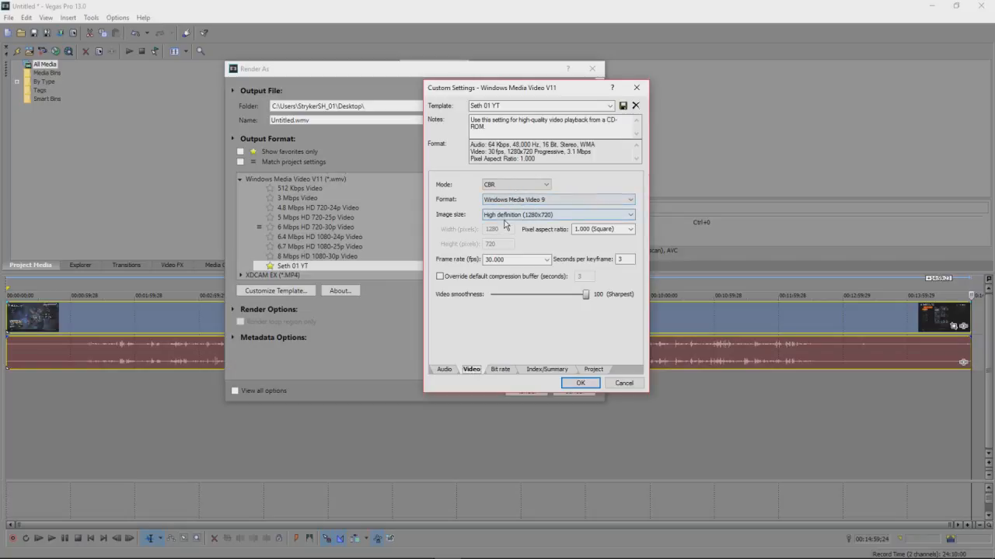
left_click(504, 218)
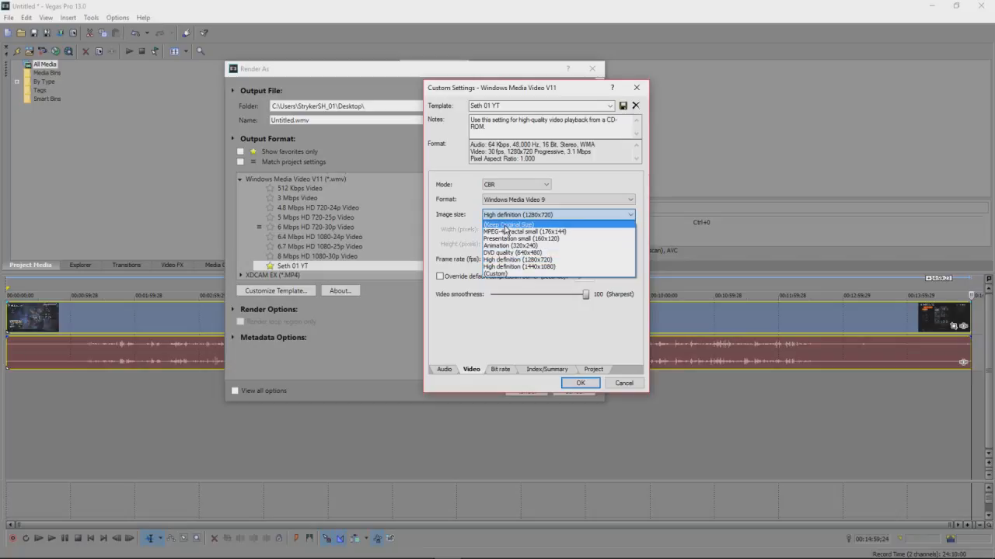
left_click(510, 217)
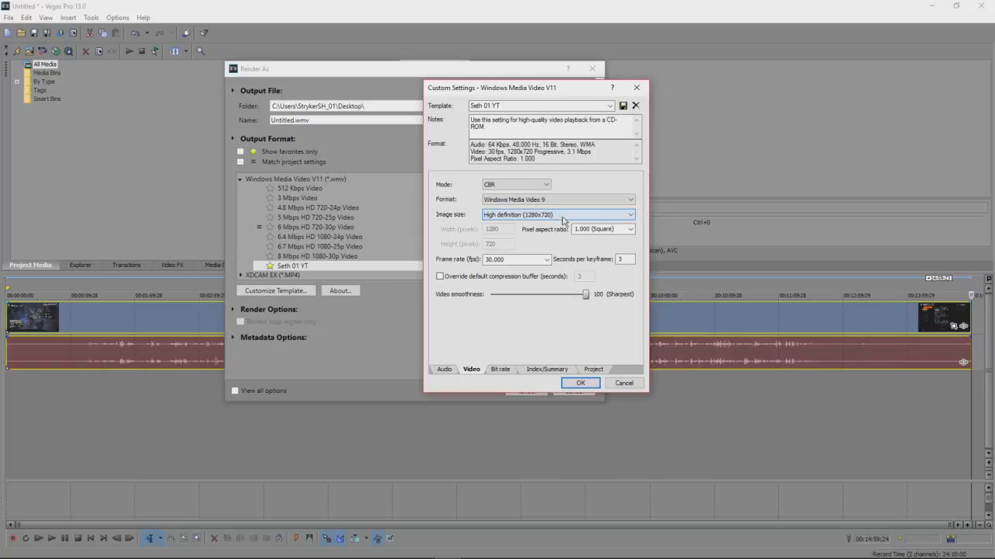
left_click(618, 231)
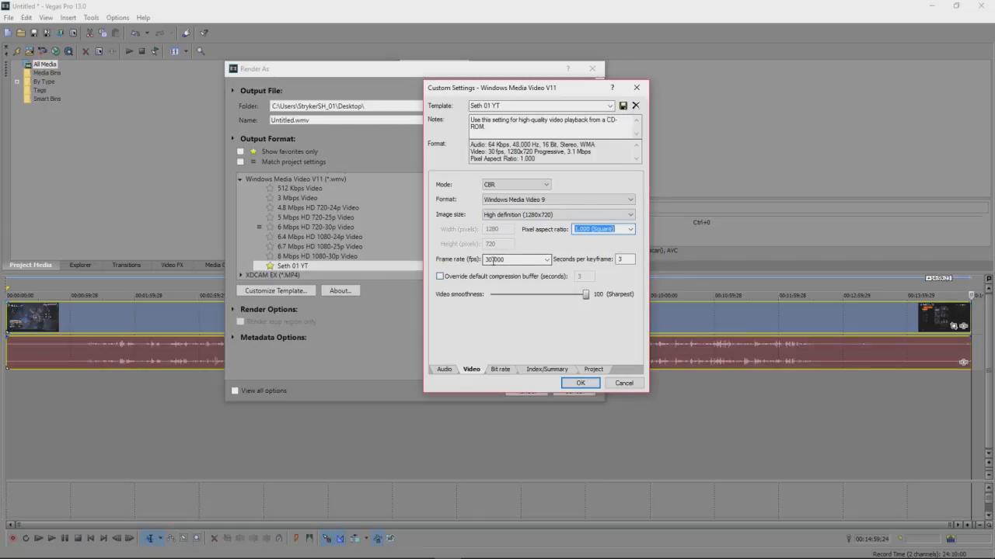
Set the frame rate in the template's video settings to 60 fps.
double_click(493, 259)
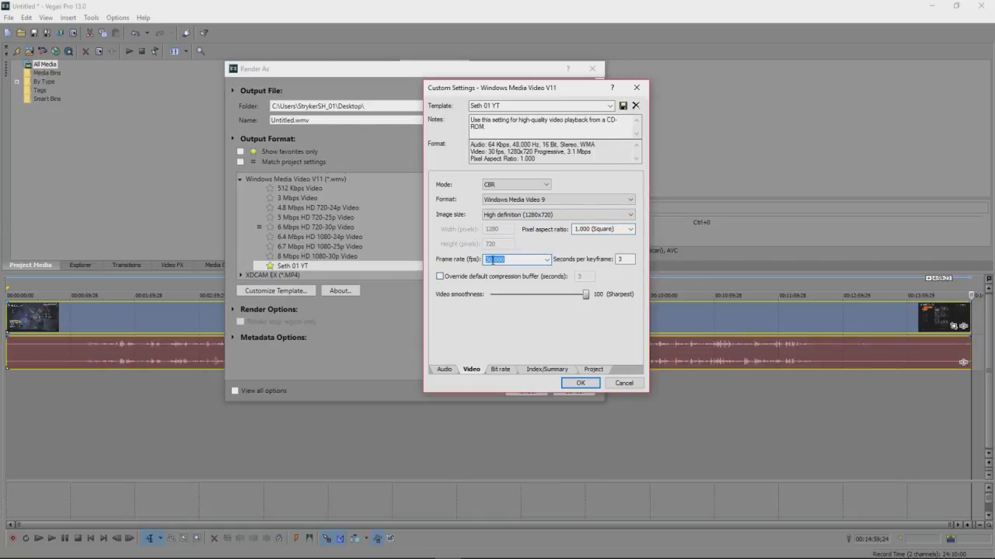
type("1000")
type("60")
Look through the template's bit rate, index/summary and project settings.
left_click(505, 370)
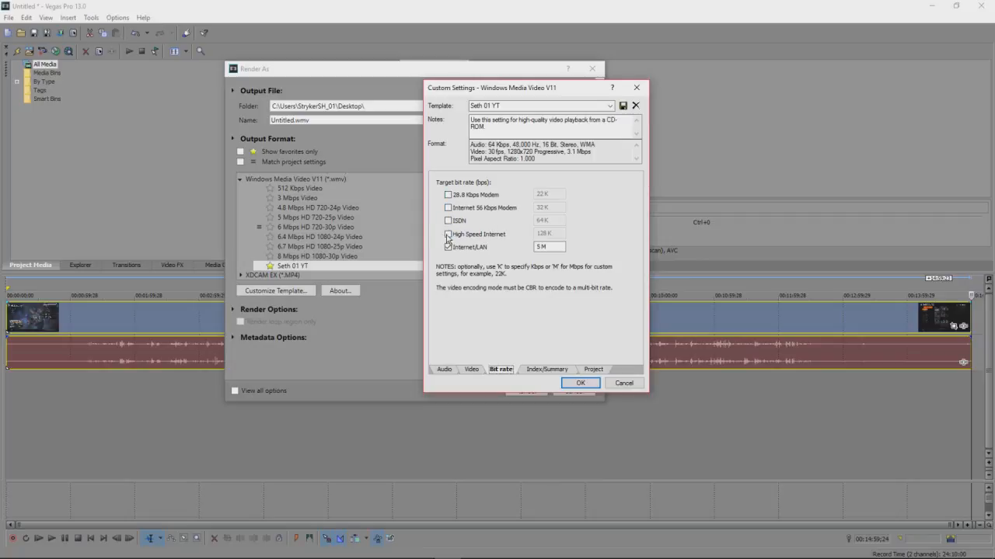
left_click(557, 371)
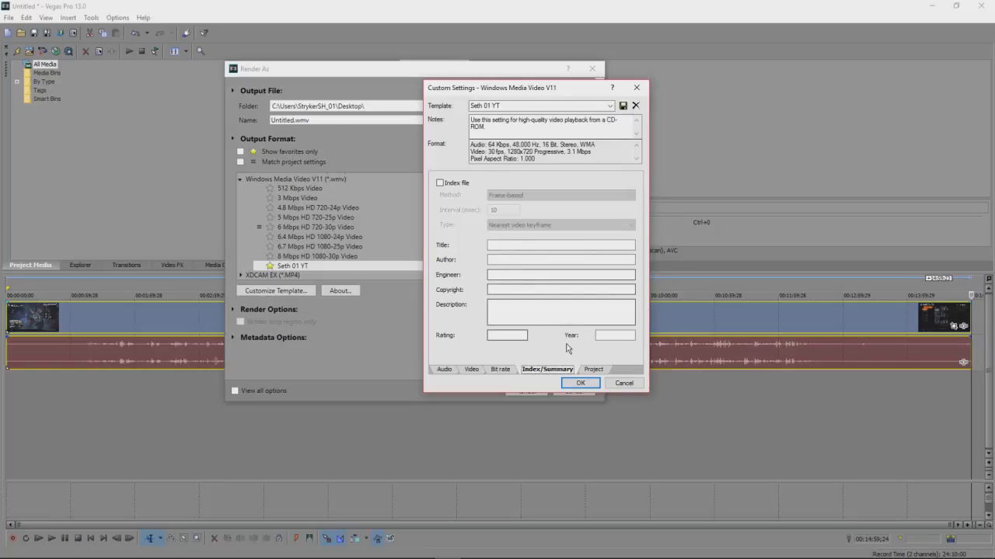
left_click(593, 371)
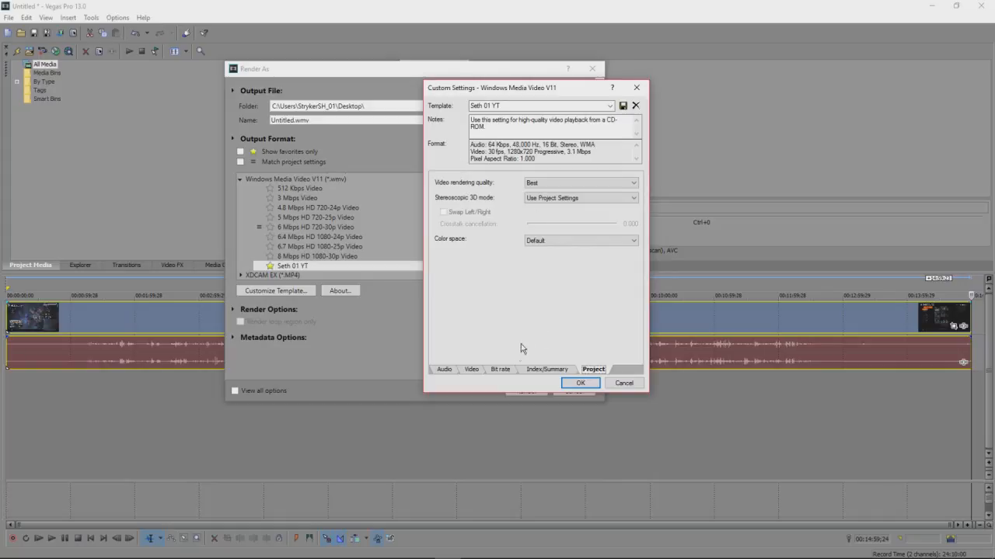
left_click(530, 370)
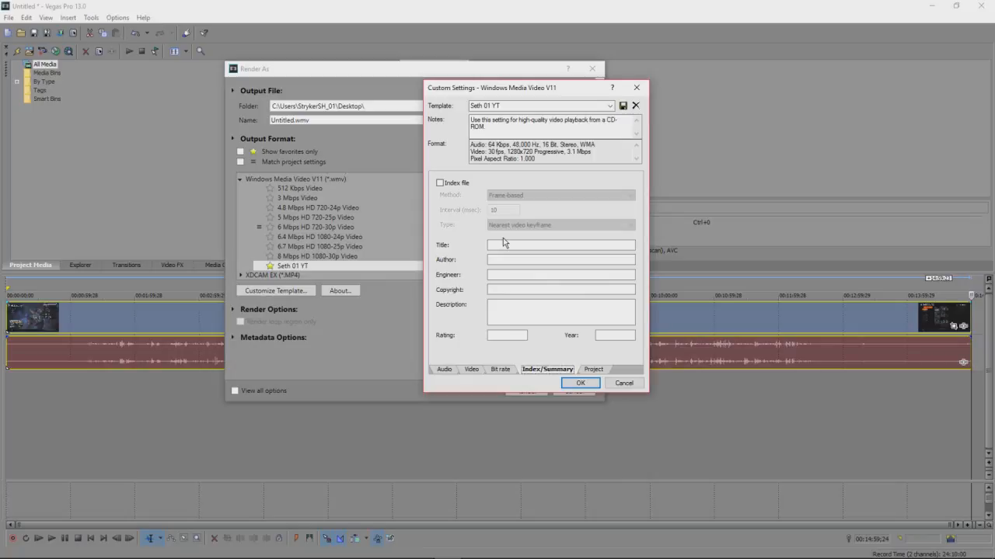
left_click(501, 370)
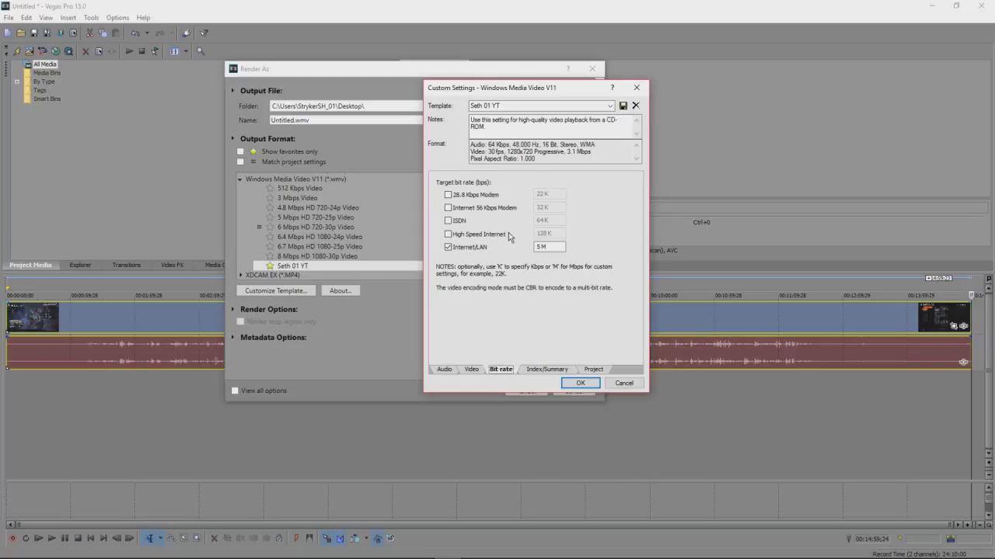
left_click(534, 371)
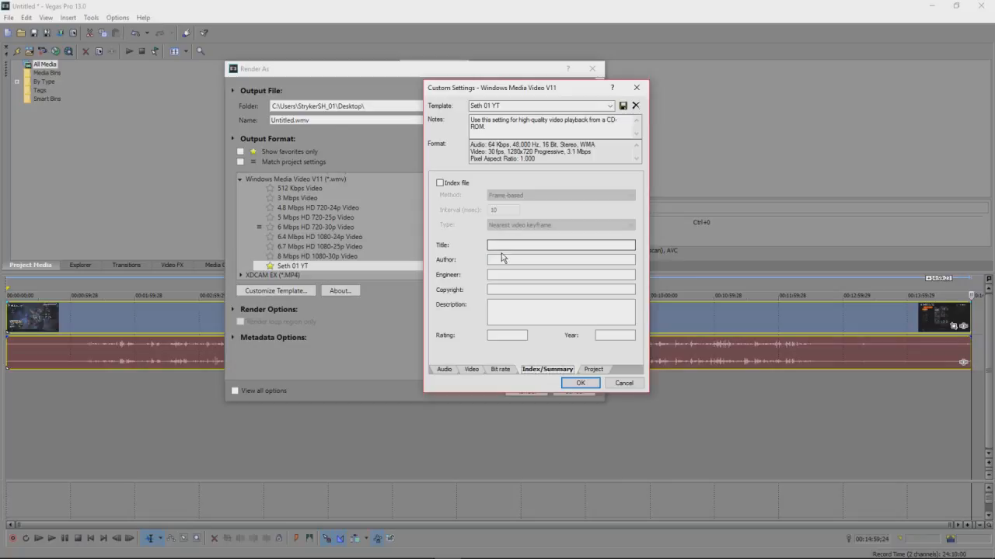
left_click(493, 276)
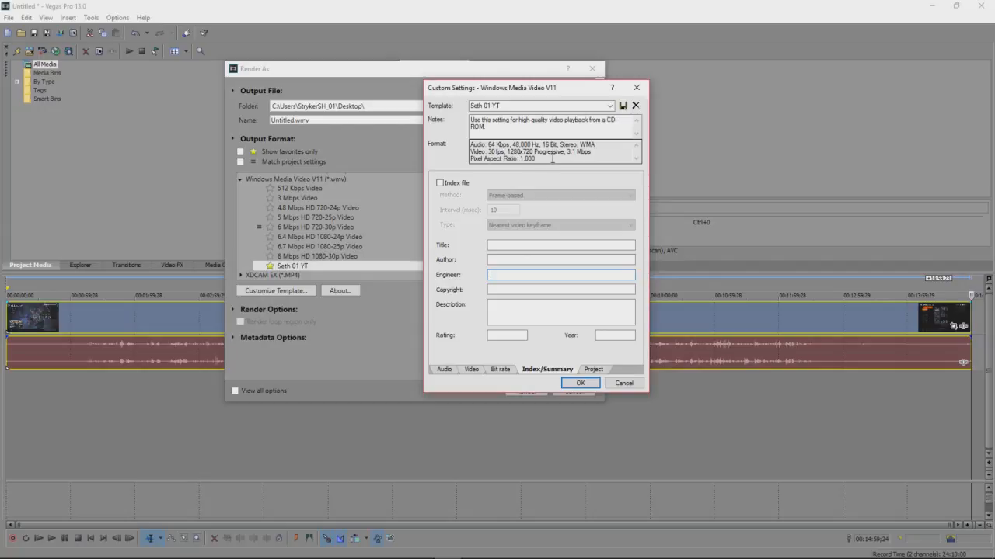
Keep Best rendering quality, Use Project Settings for stereoscopic 3D and the Default color space, and accept the custom settings.
left_click(593, 369)
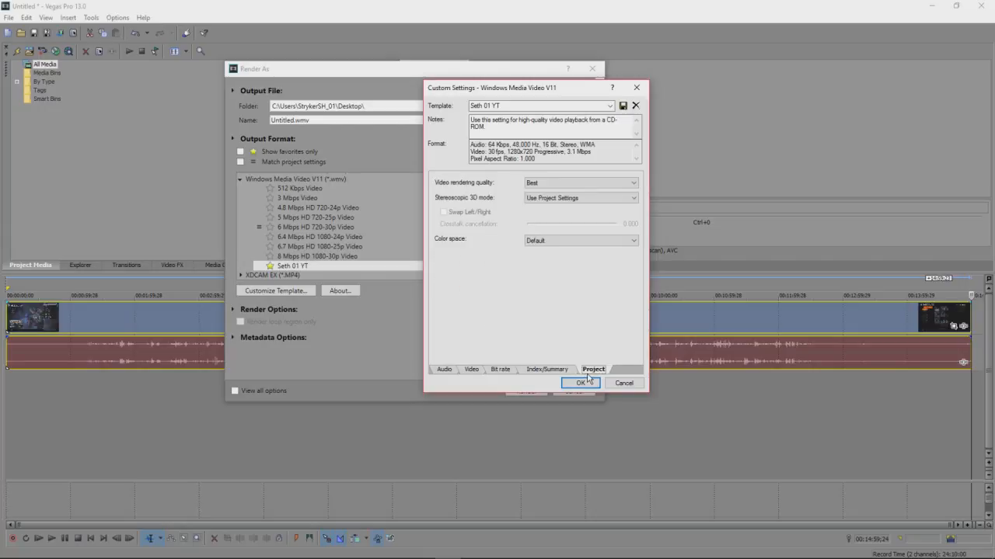
left_click(556, 183)
left_click(536, 221)
left_click(547, 200)
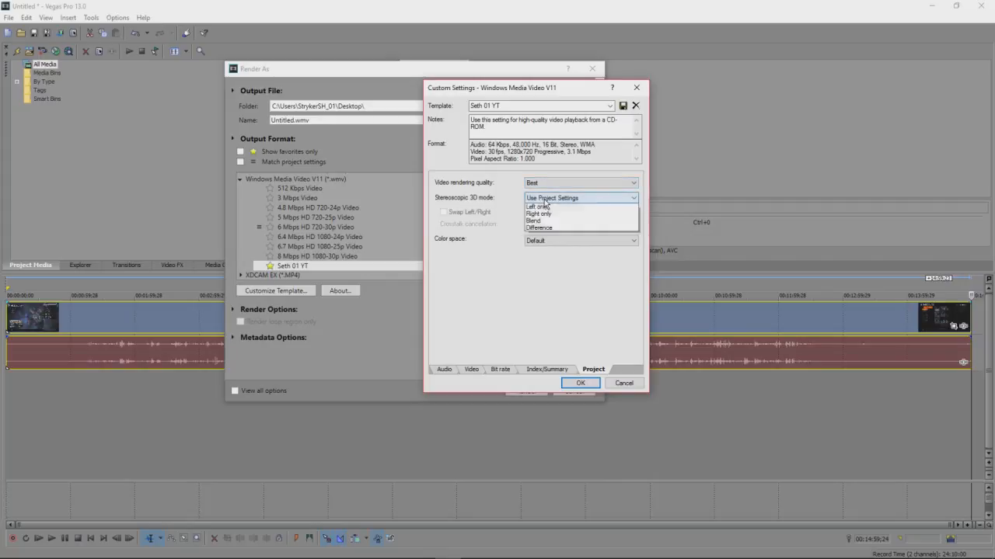
left_click(549, 209)
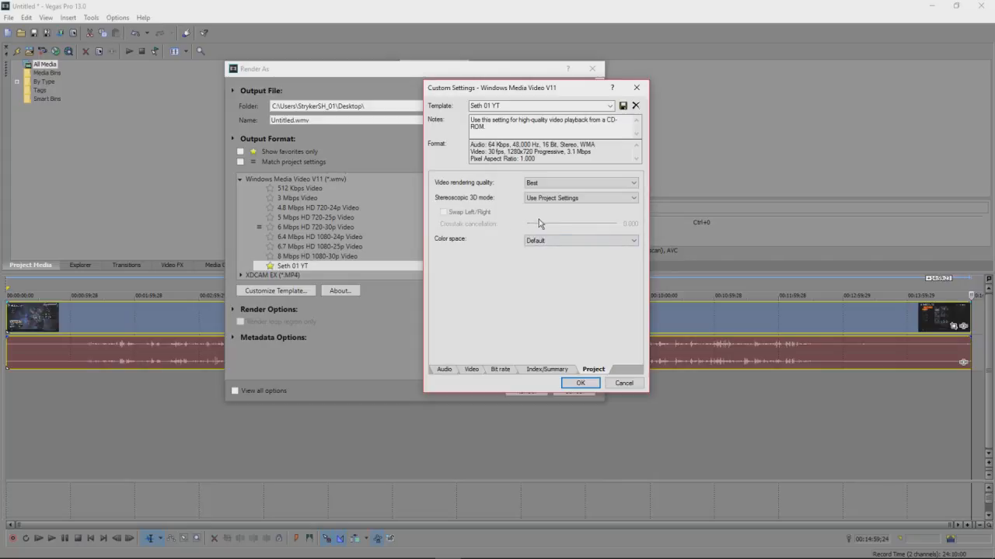
left_click(549, 243)
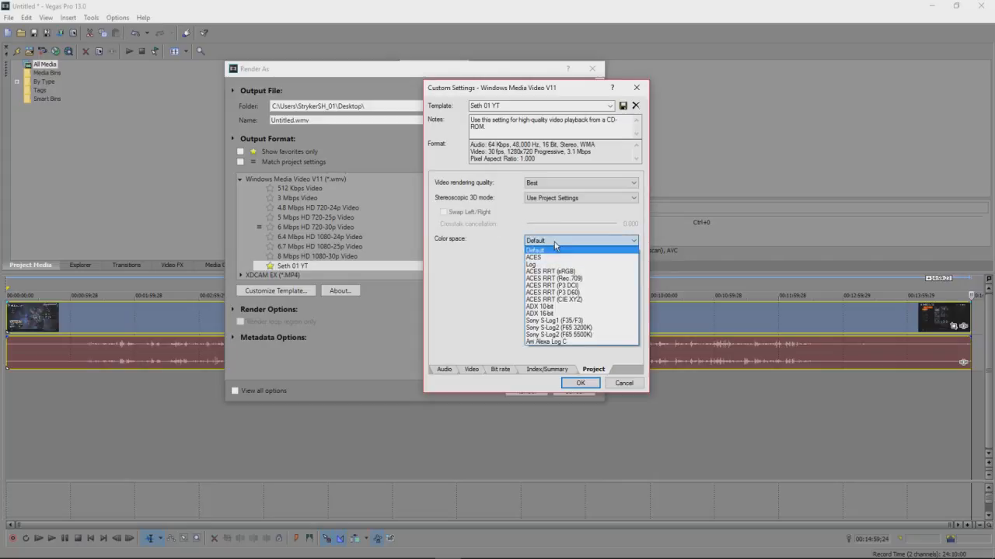
left_click(549, 251)
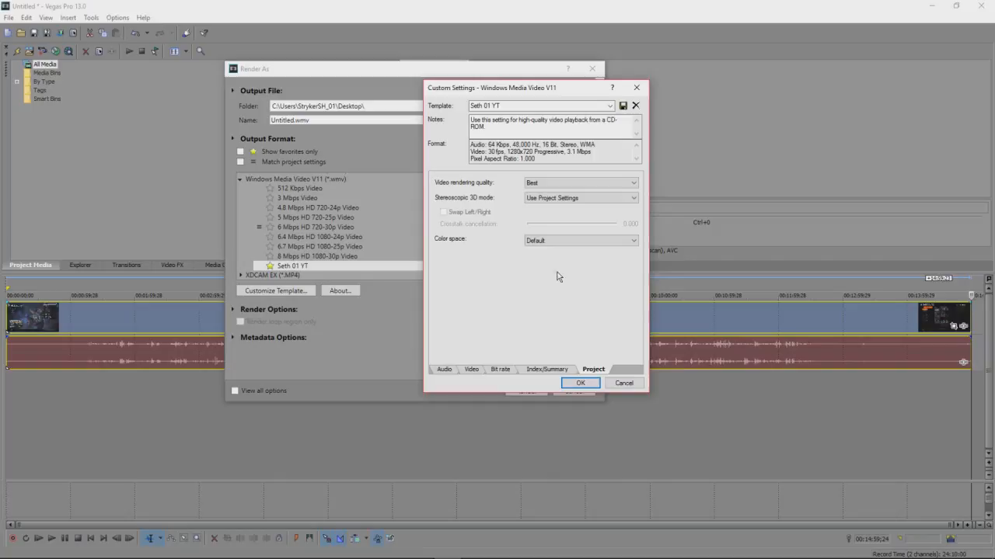
left_click(579, 383)
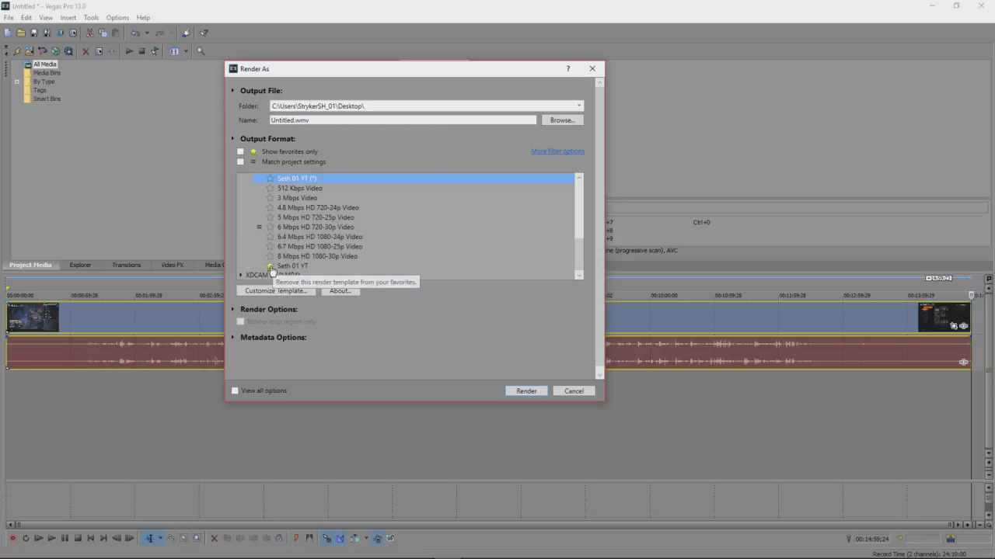
Toggle the custom template's favorite mark off and on, and preview the favorites-only list.
left_click(270, 267)
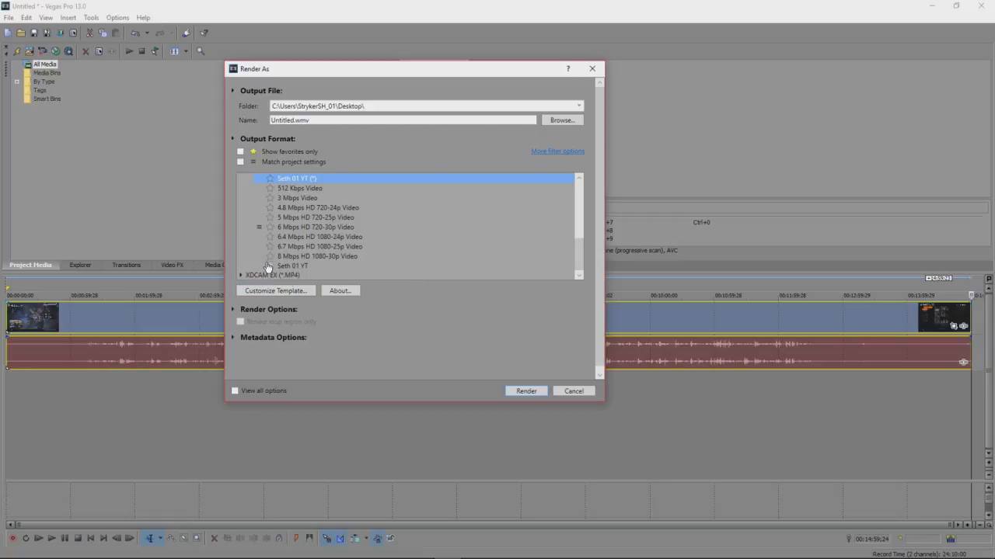
left_click(270, 266)
left_click(270, 267)
left_click(240, 152)
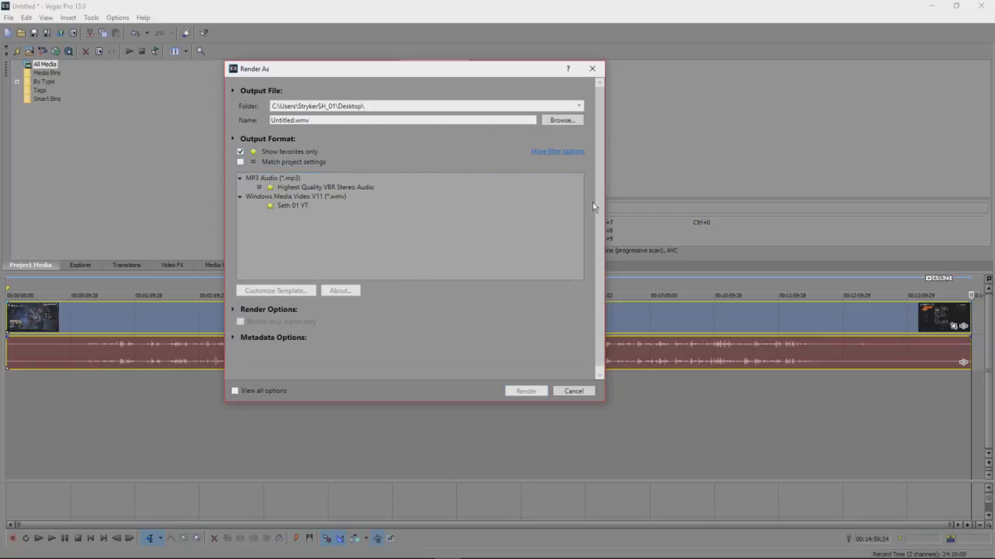
left_click(240, 153)
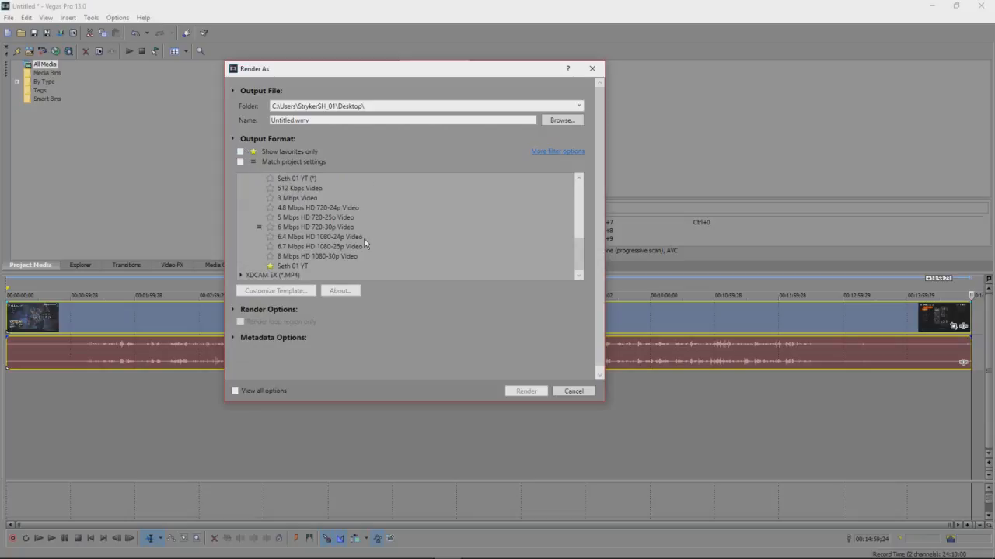
Expand the Output Format section to view its template search and channel mapping options, and collapse it again.
left_click(234, 139)
left_click(233, 139)
left_click(232, 139)
left_click(232, 139)
left_click(232, 140)
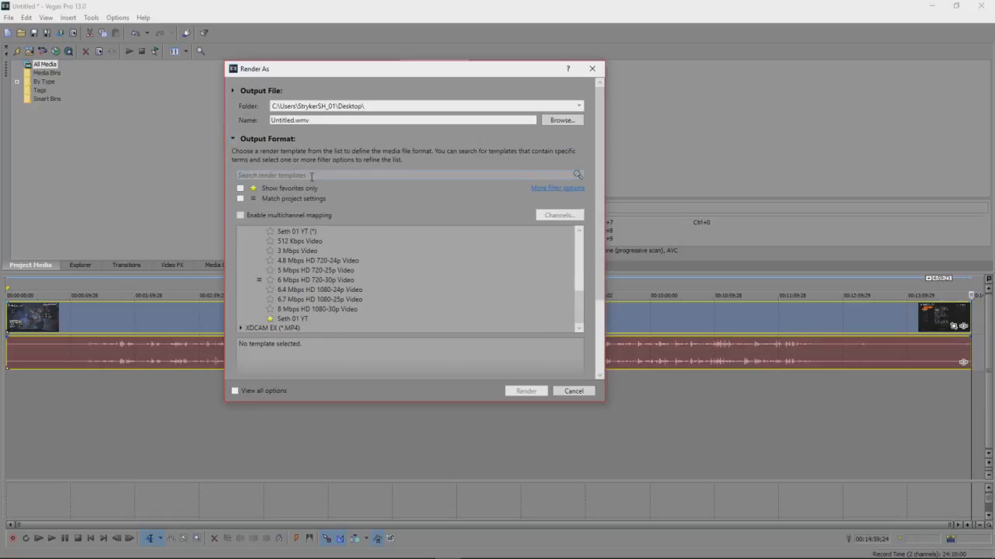
left_click(237, 139)
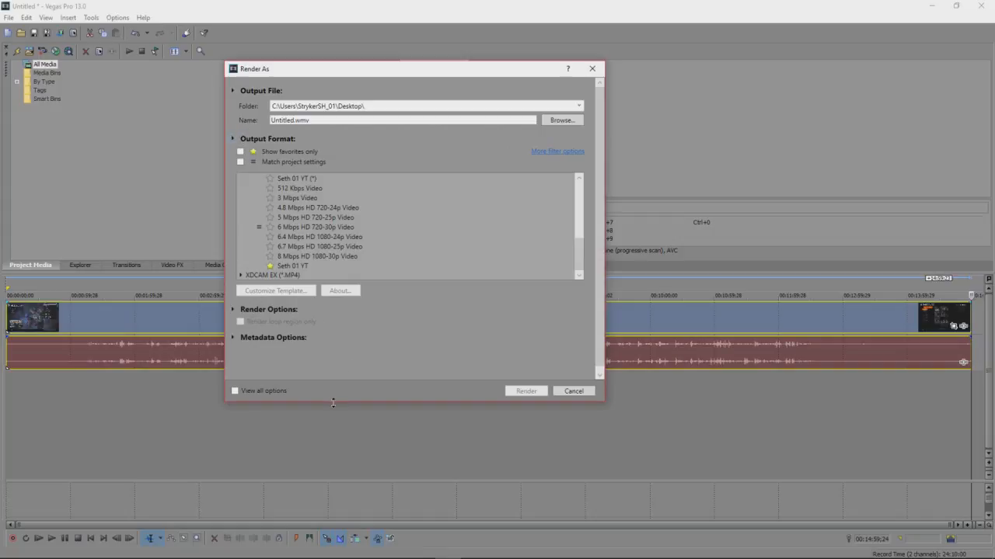
scroll(301, 194, "down", 2)
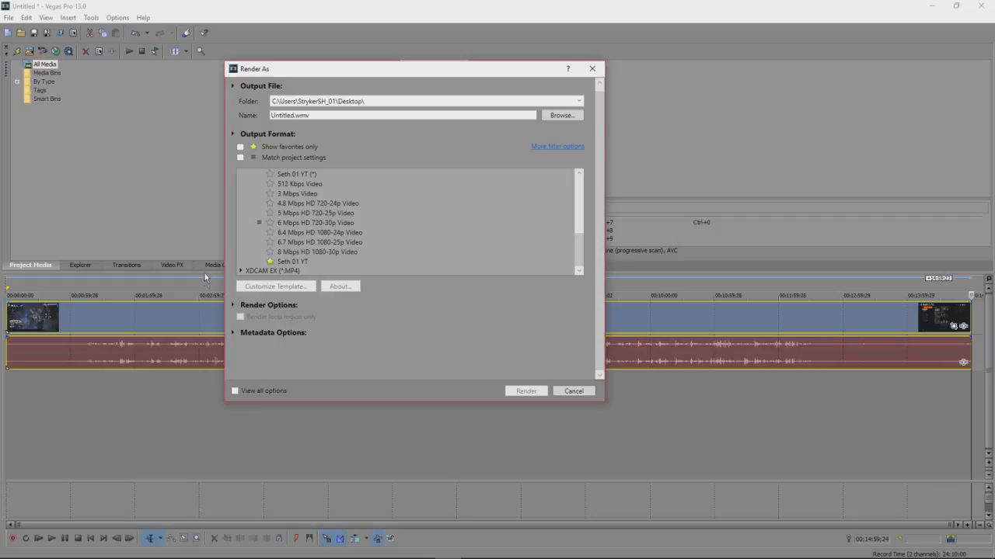
Select the favorite MP3 template Highest Quality VBR Stereo Audio and locate it in the full template list.
left_click(240, 148)
left_click(304, 203)
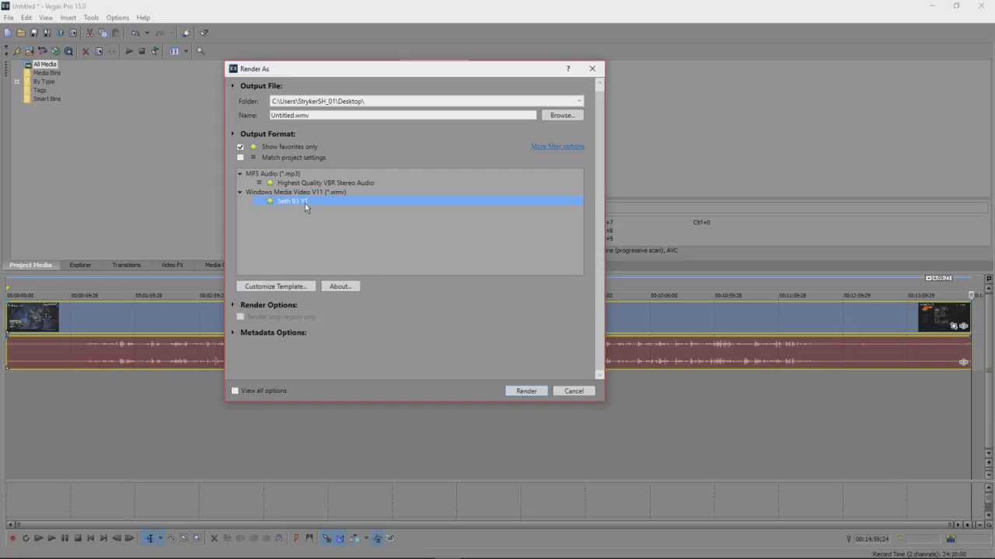
left_click(347, 183)
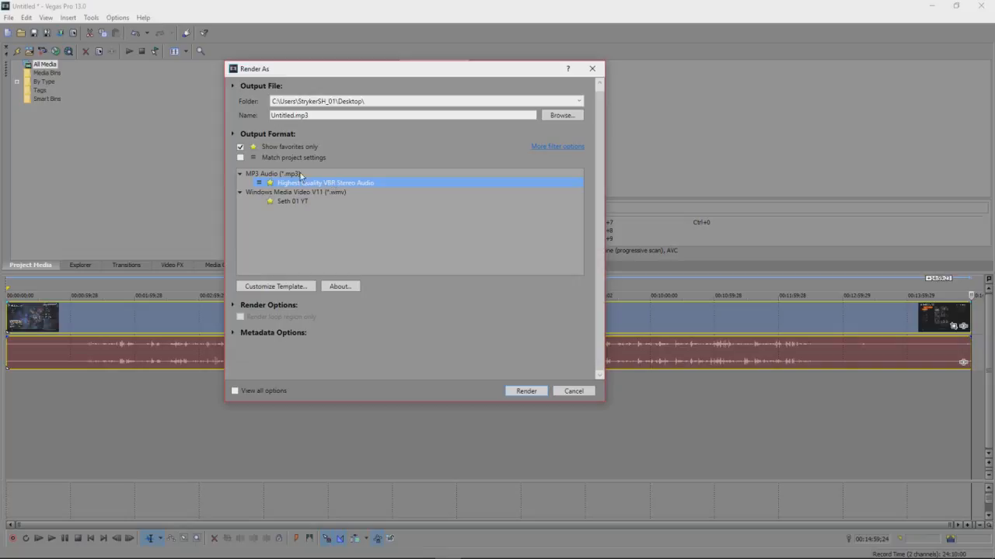
left_click(240, 147)
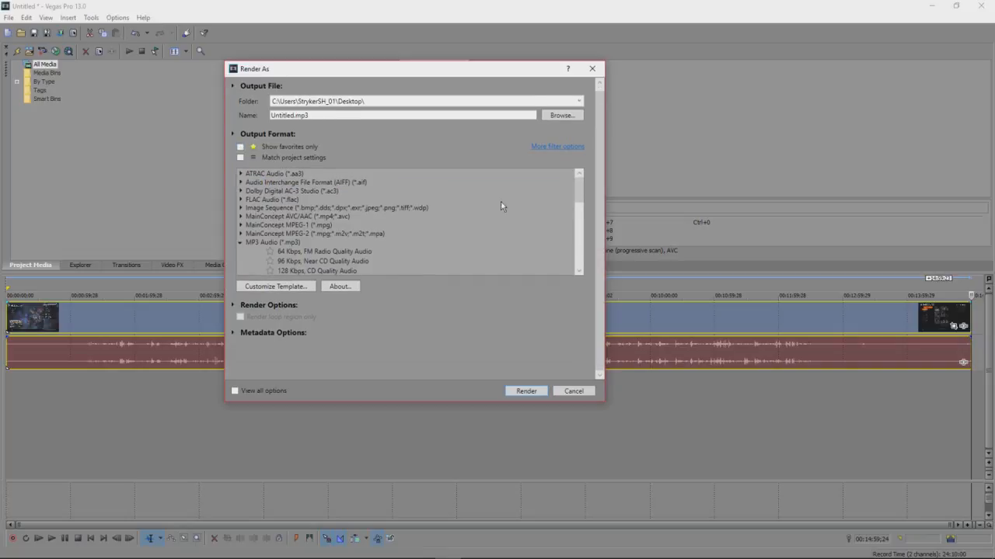
mouse_move(579, 190)
left_mouse_down()
mouse_move(580, 222)
mouse_move(579, 192)
mouse_move(579, 204)
left_mouse_up()
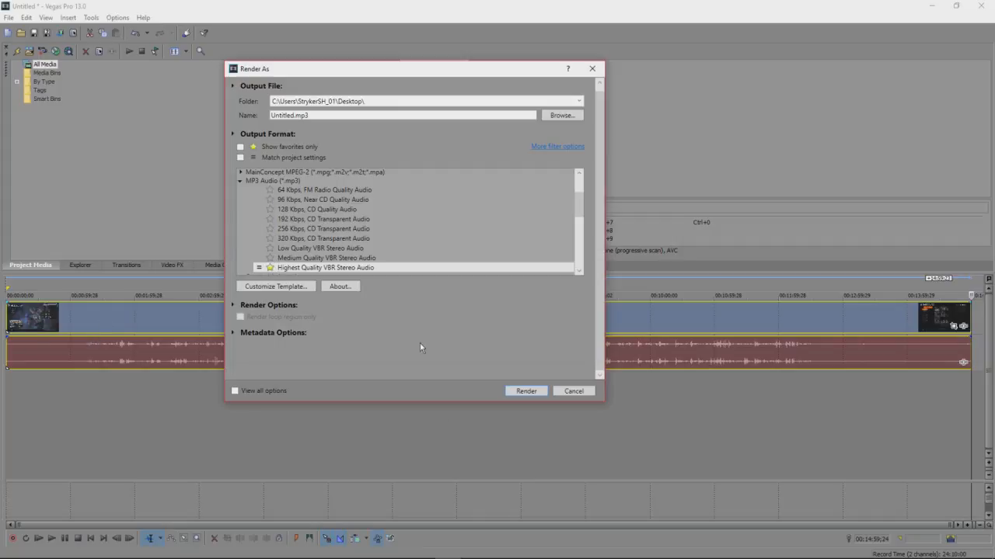
Filter the templates to favorites, select the custom Windows Media Video V11 template and start rendering Untitled.wmv.
left_click(241, 148)
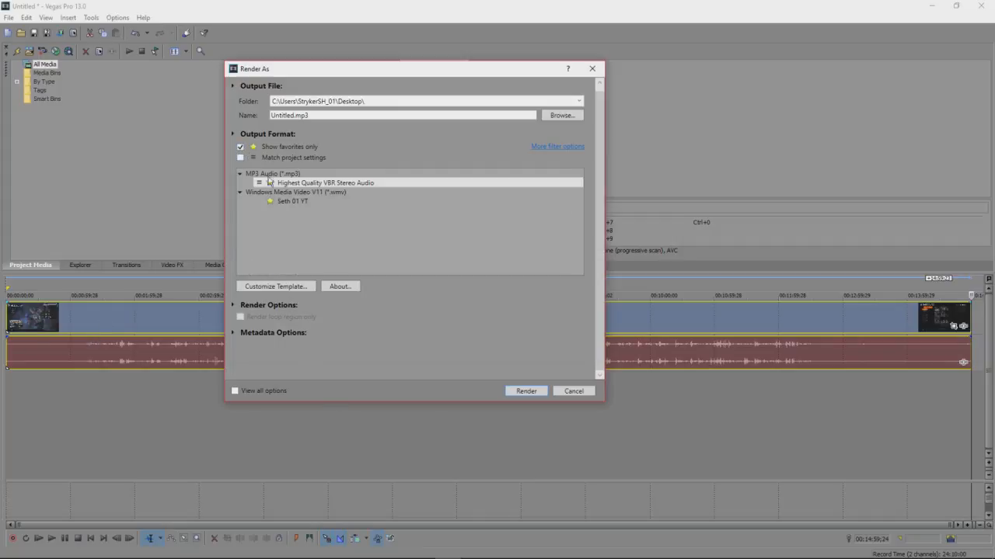
left_click(281, 201)
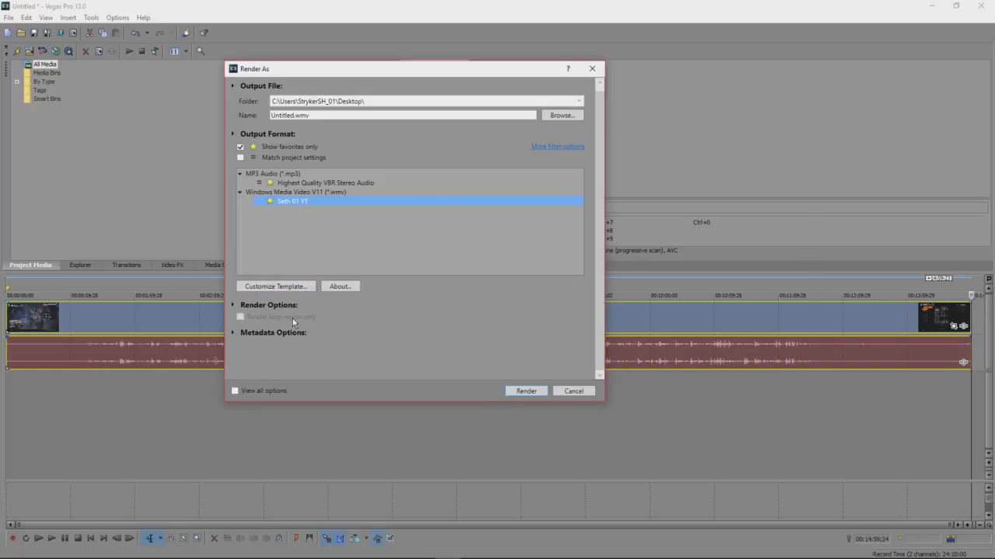
left_click(526, 391)
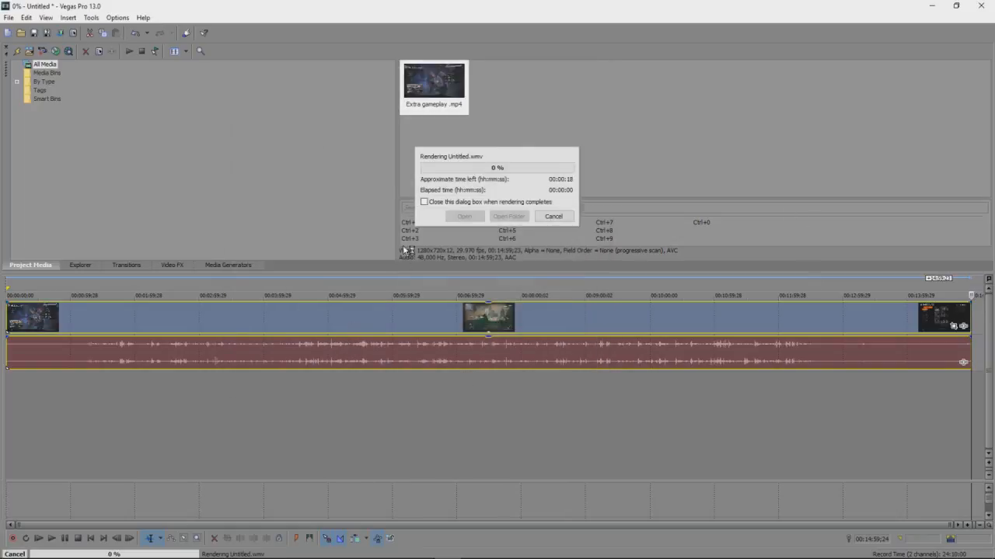